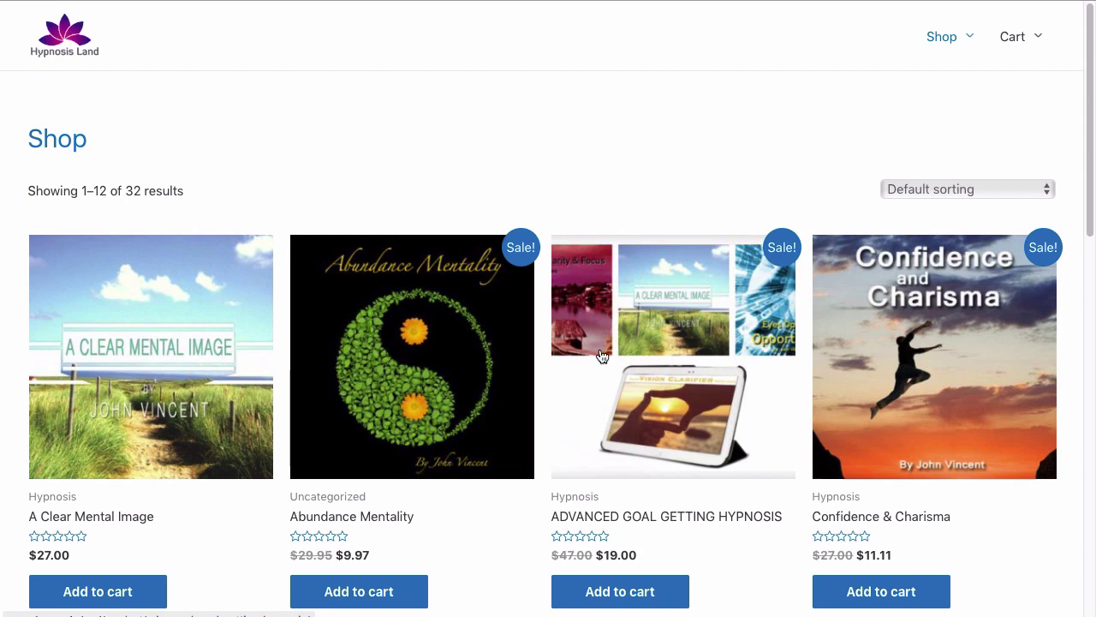
# - Add Abundance Mentality ($9.97) to the cart and check out to see the payment options
pyautogui.scroll(-5, 160, 485)
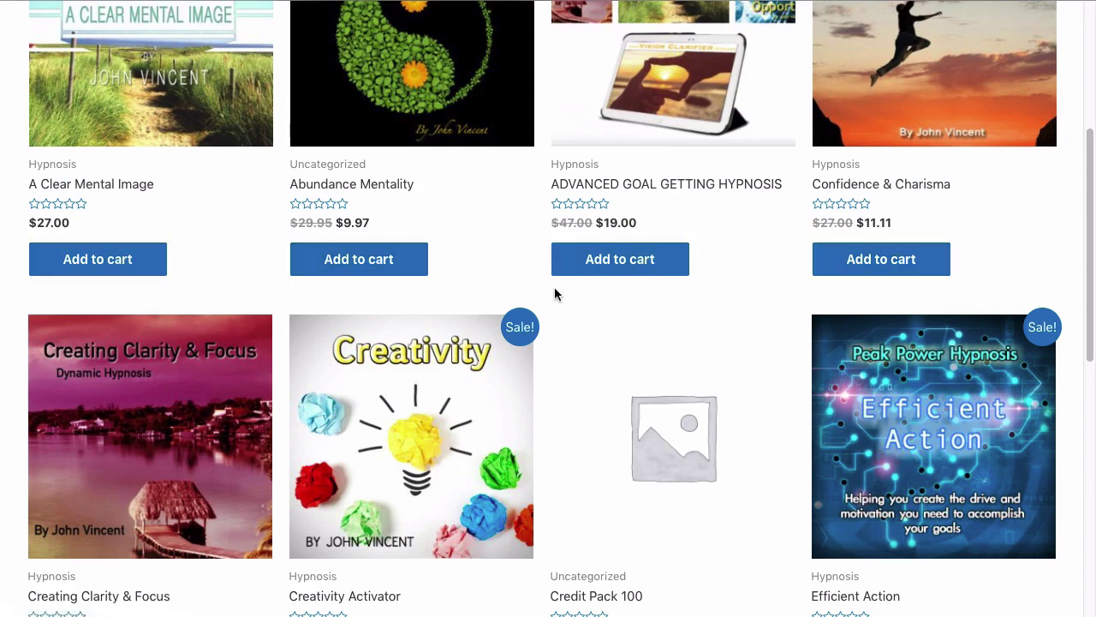
pyautogui.click(330, 259)
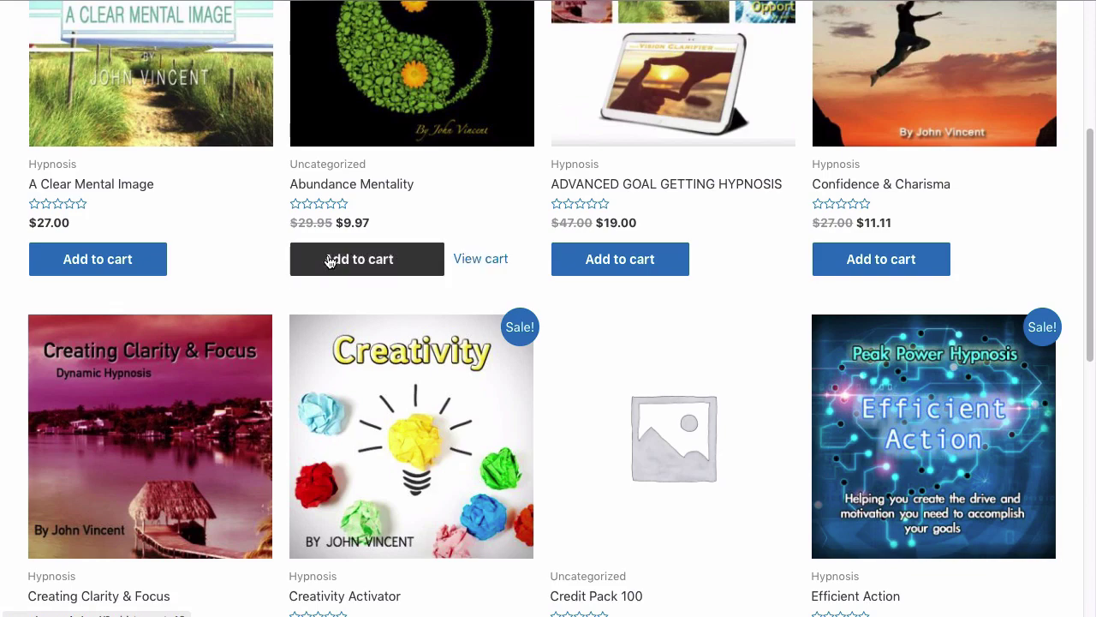
pyautogui.click(492, 260)
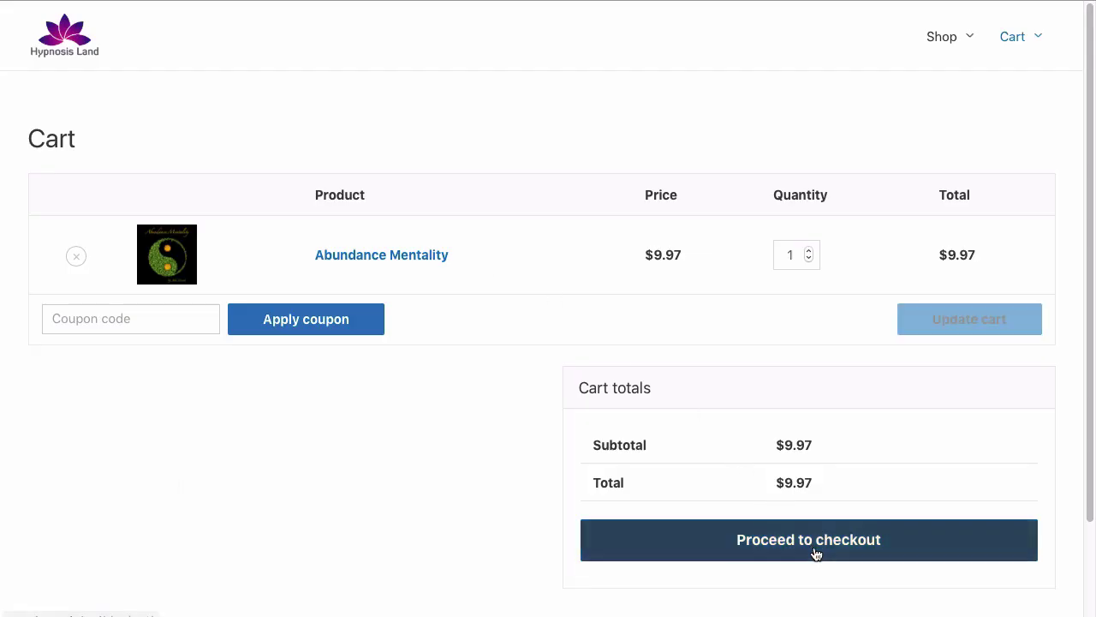
pyautogui.click(816, 550)
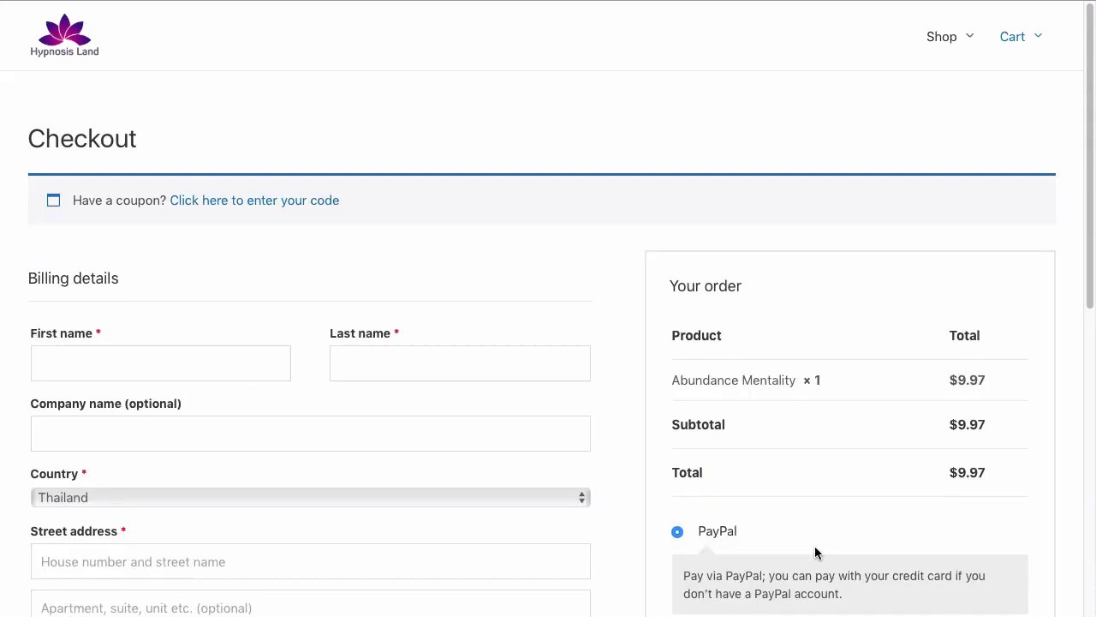
pyautogui.scroll(-3, 922, 505)
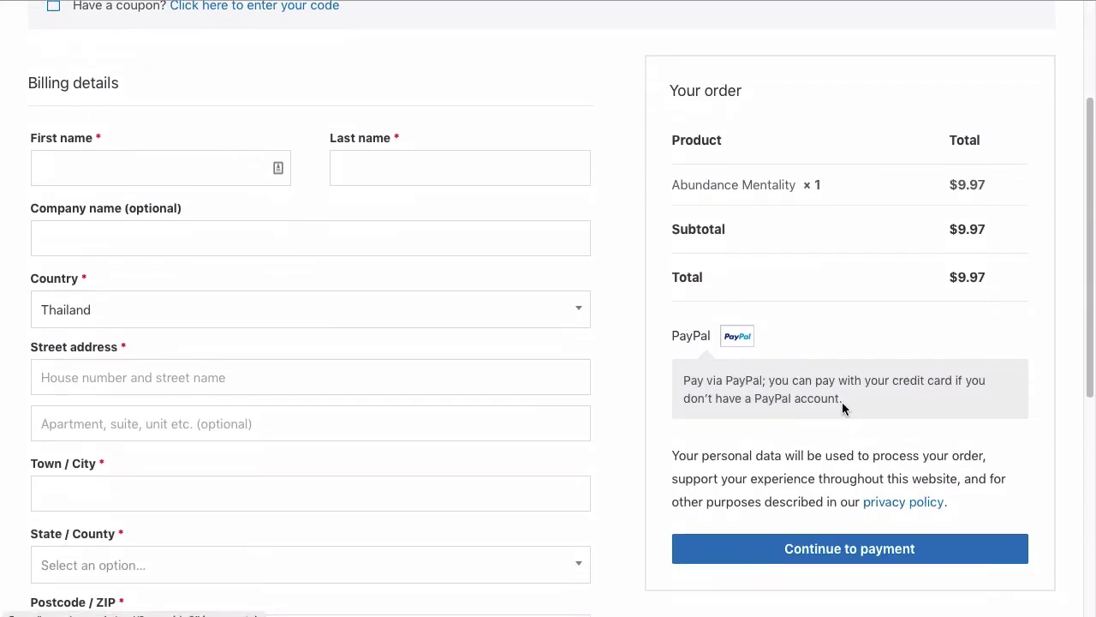
pyautogui.scroll(-2, 844, 407)
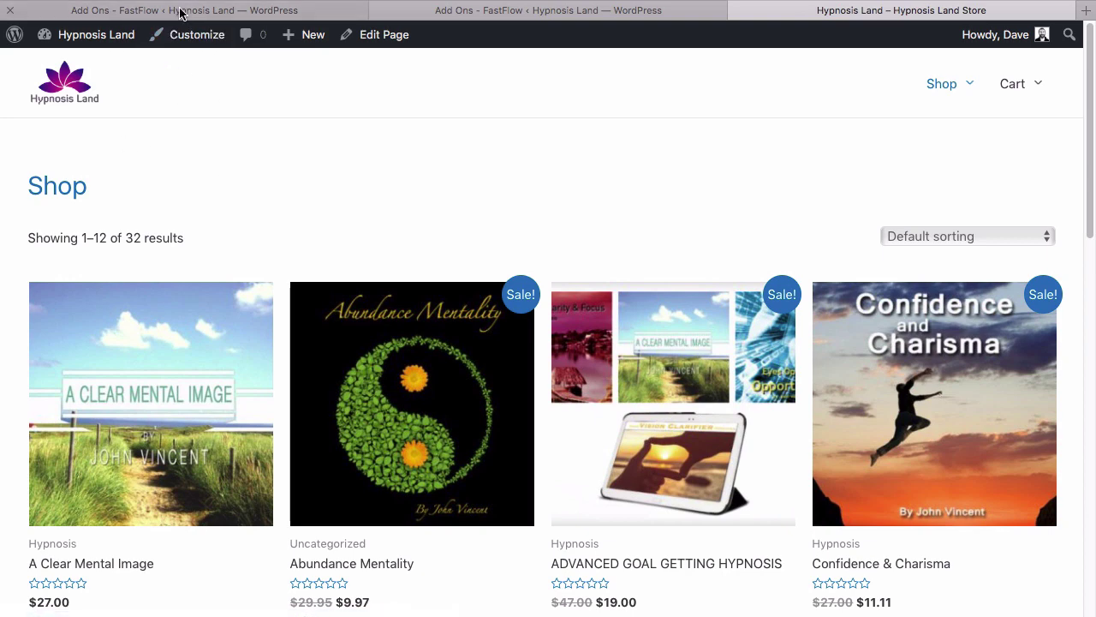
# - In the admin tab, go to WooCommerce Settings
pyautogui.click(181, 12)
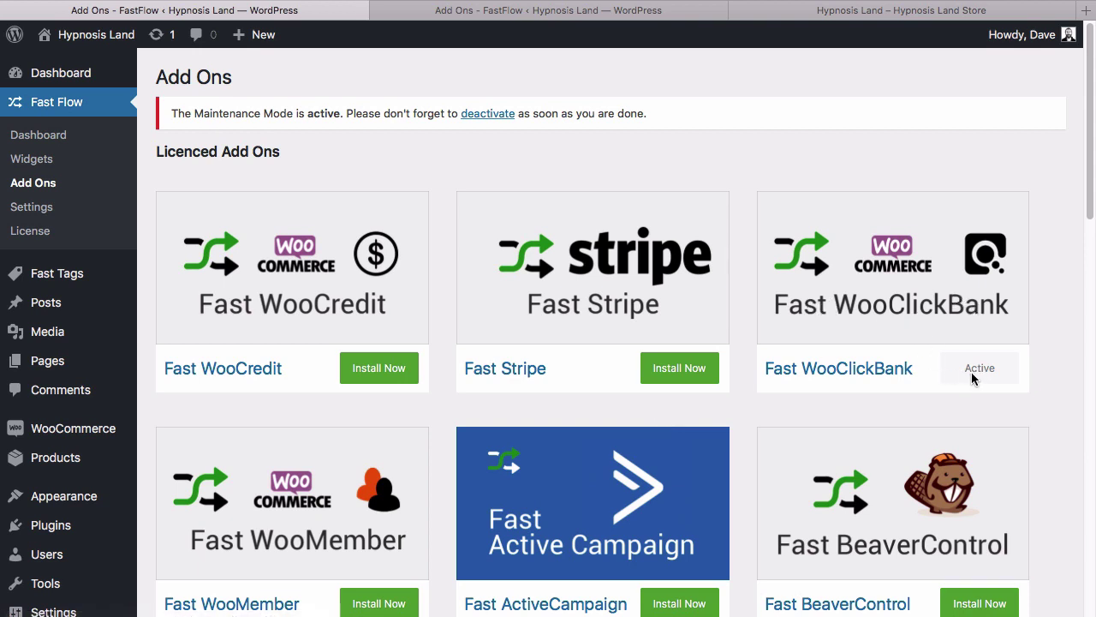
pyautogui.moveTo(26, 438)
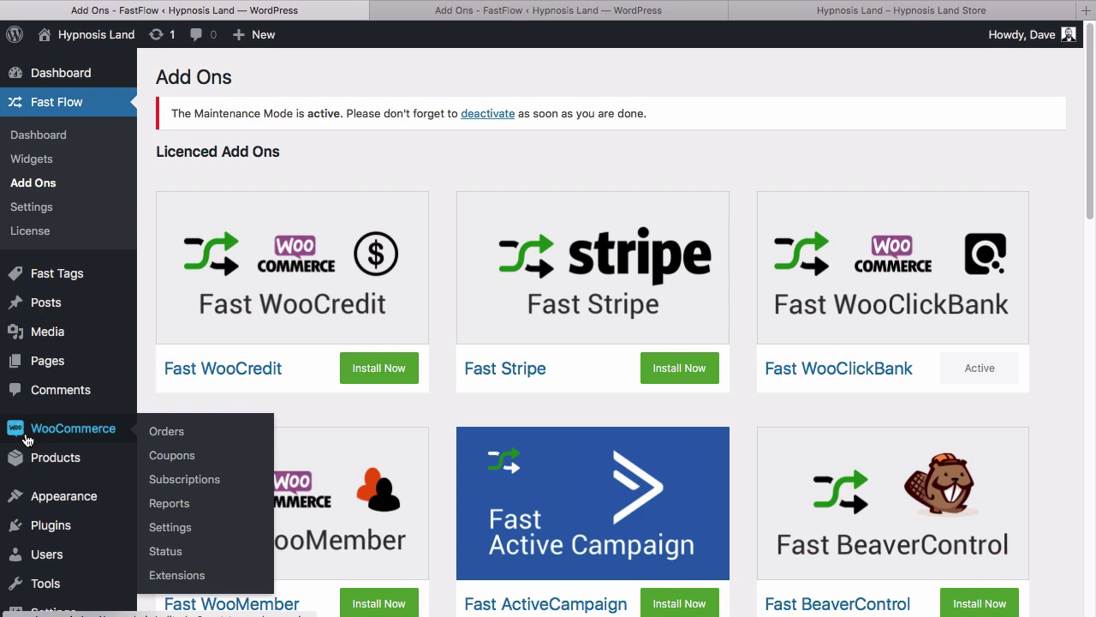
pyautogui.click(170, 527)
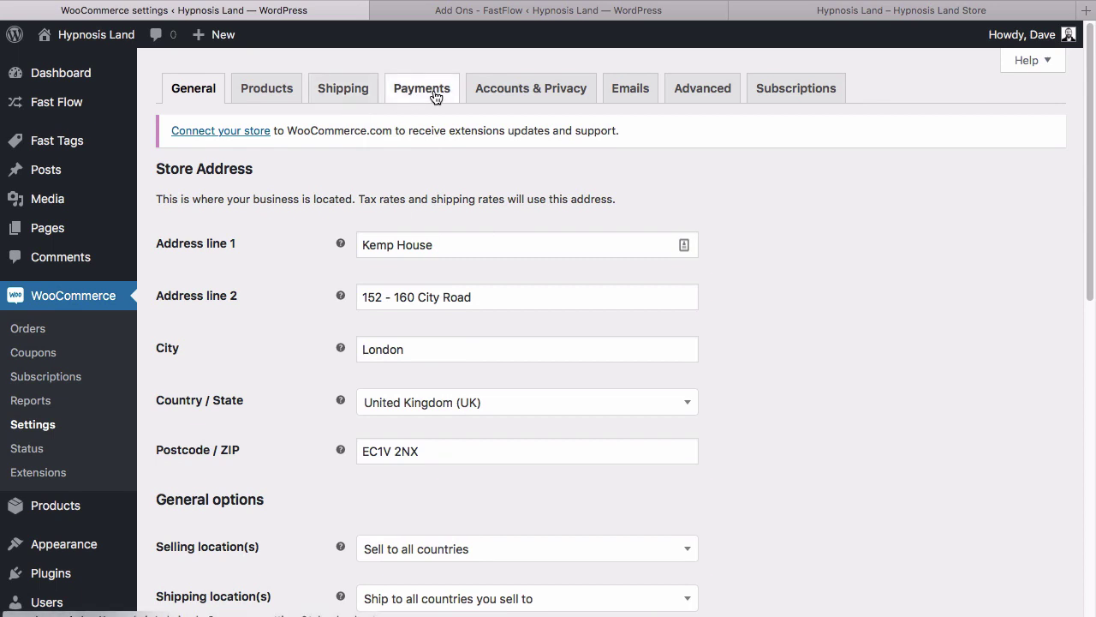
# - On the Payments settings, switch off Stripe and PayPal Checkout
pyautogui.click(422, 88)
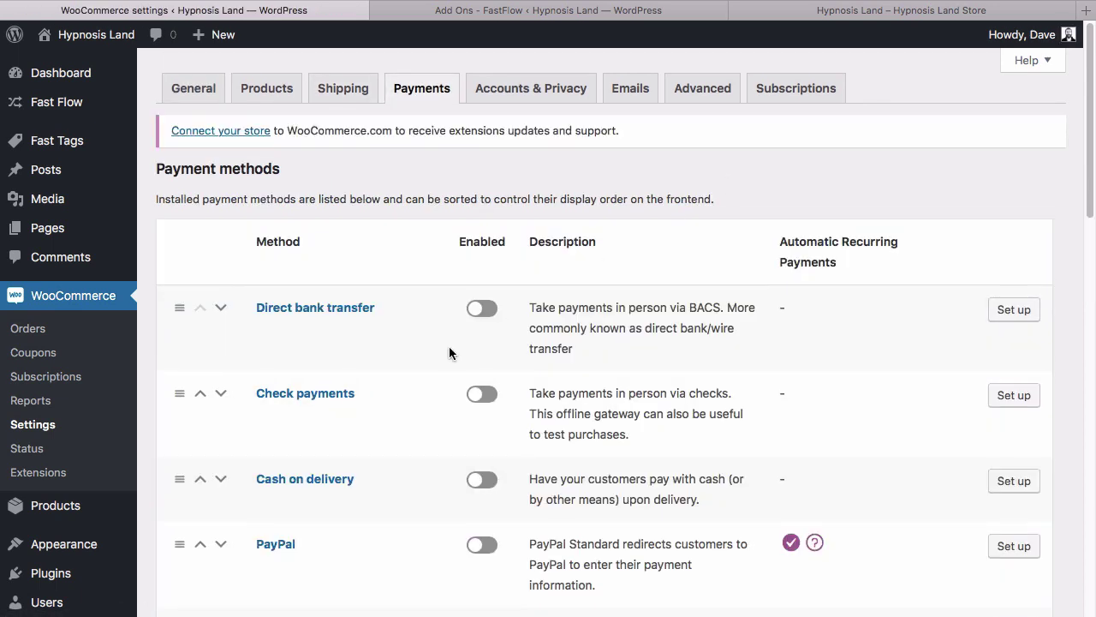
pyautogui.scroll(-5, 448, 346)
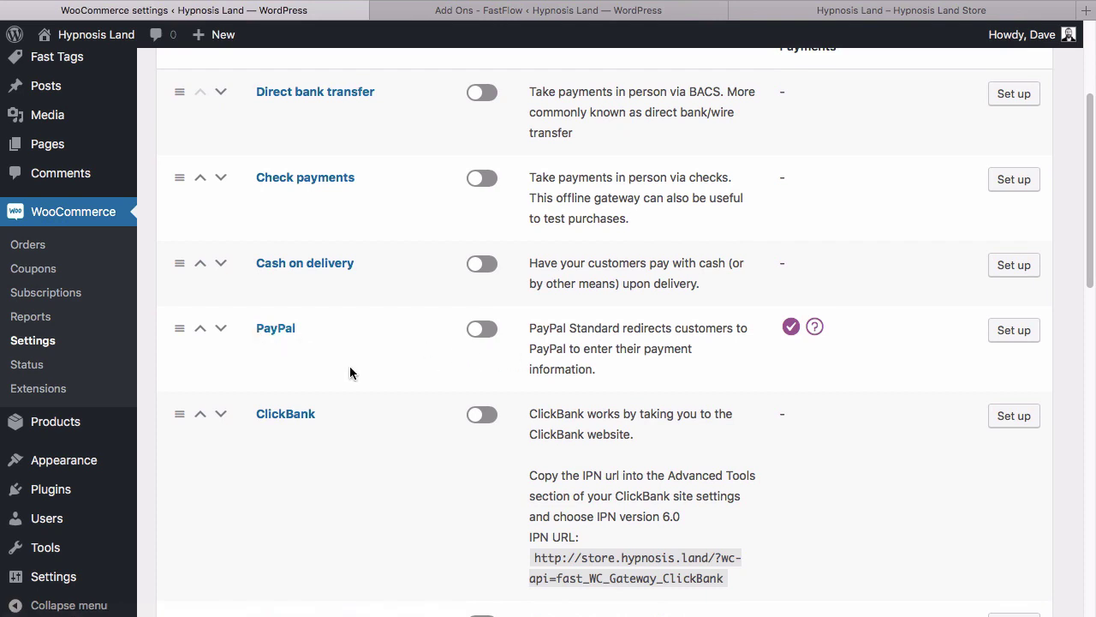
pyautogui.scroll(-5, 350, 365)
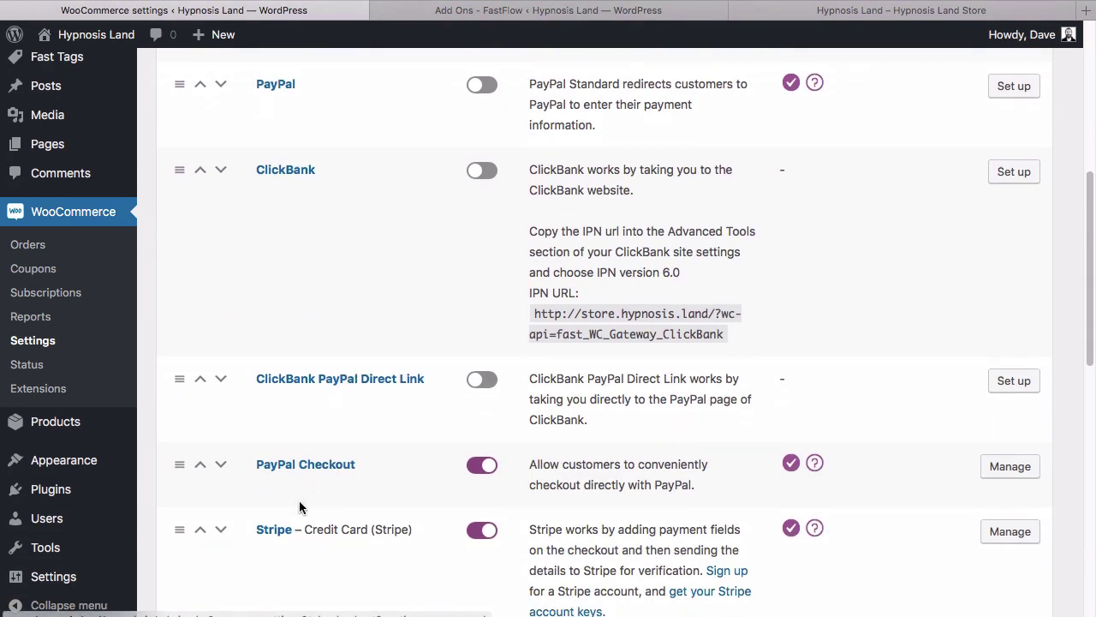
pyautogui.scroll(-2, 294, 533)
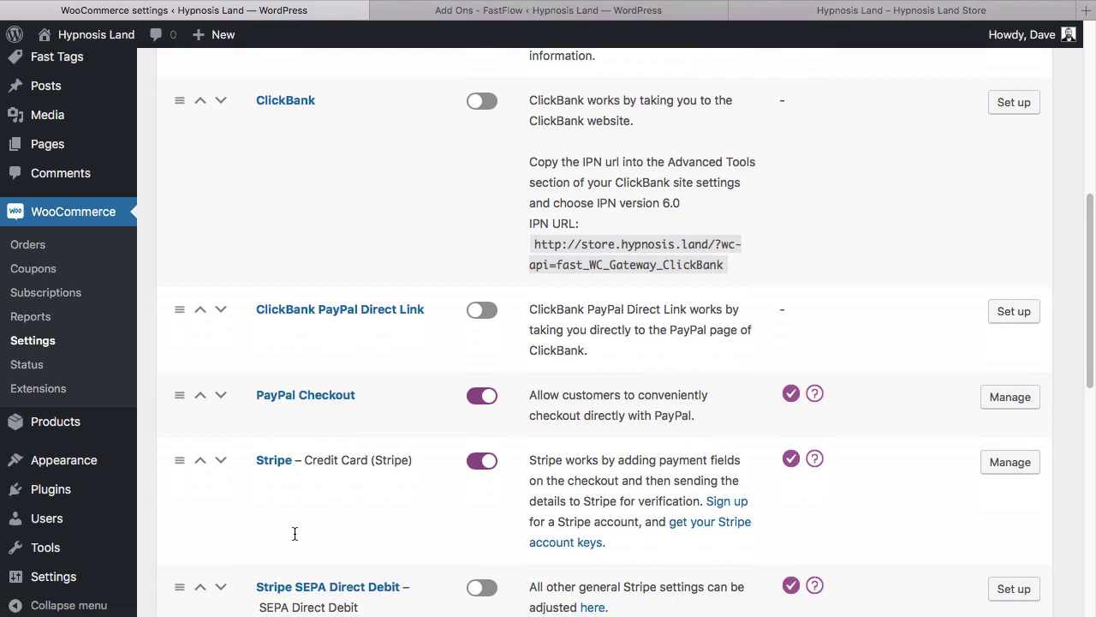
pyautogui.click(478, 464)
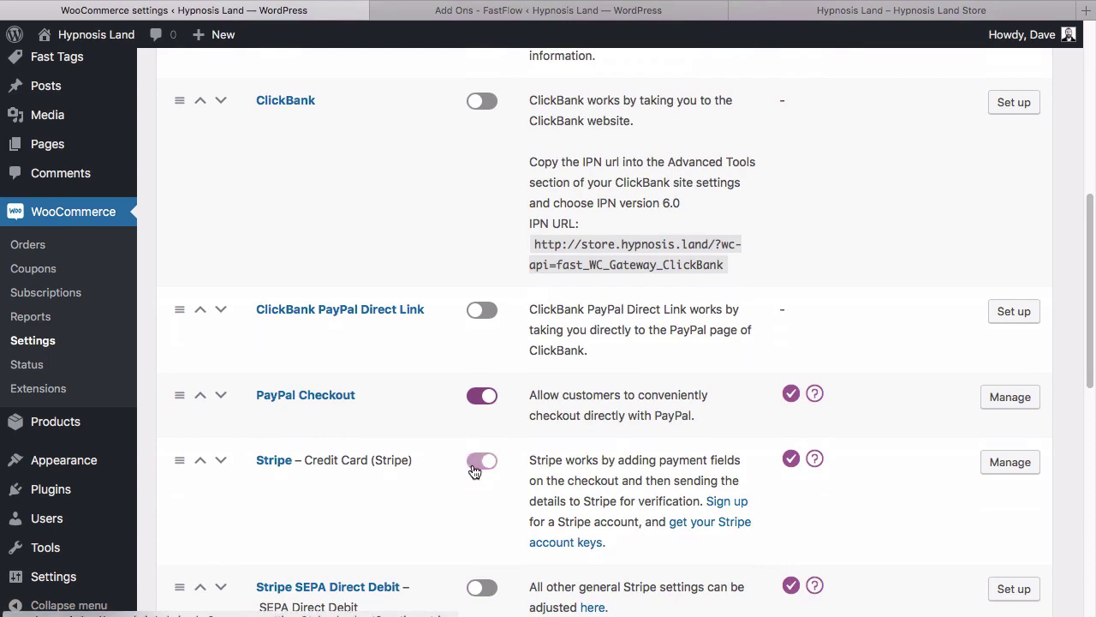
pyautogui.click(479, 399)
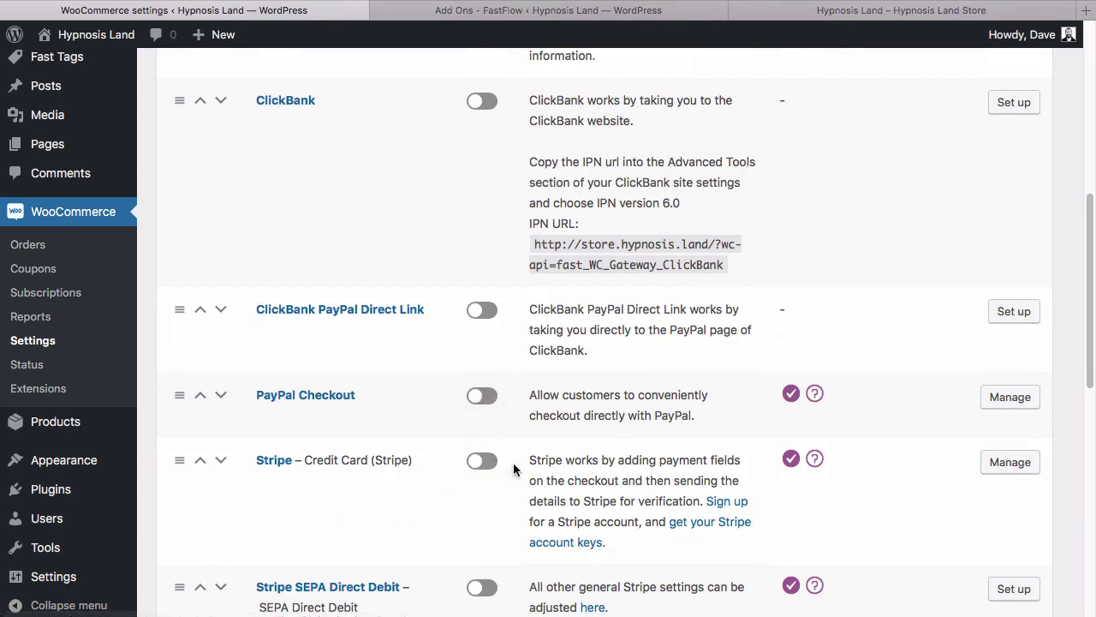
# - Enable the ClickBank payment method
pyautogui.scroll(-5, 513, 469)
pyautogui.scroll(10, 514, 470)
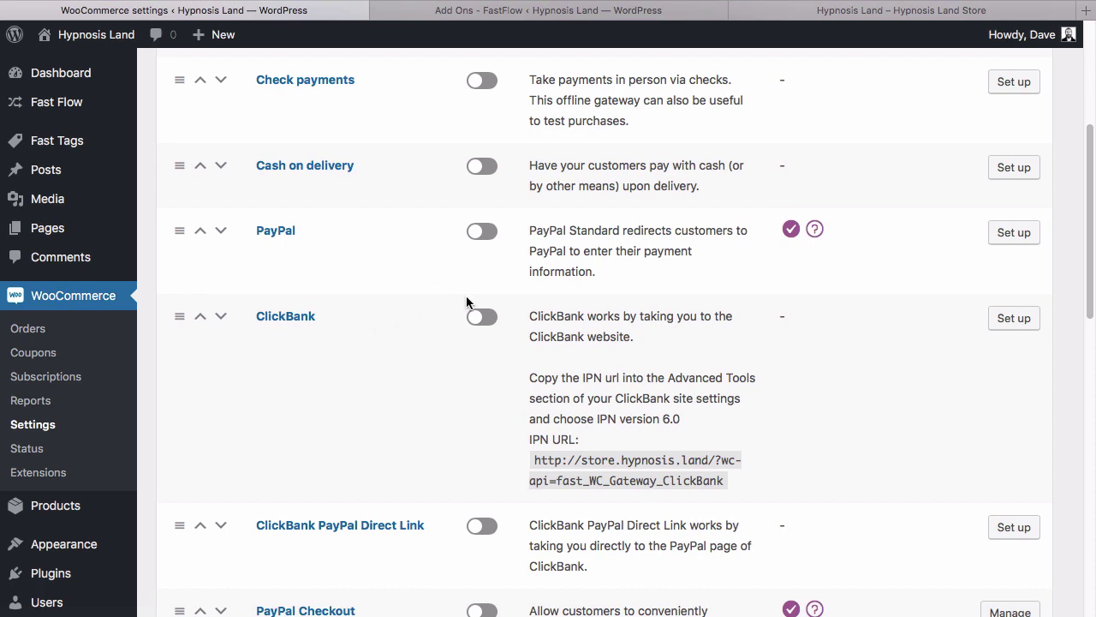
pyautogui.click(481, 317)
pyautogui.scroll(-3, 479, 360)
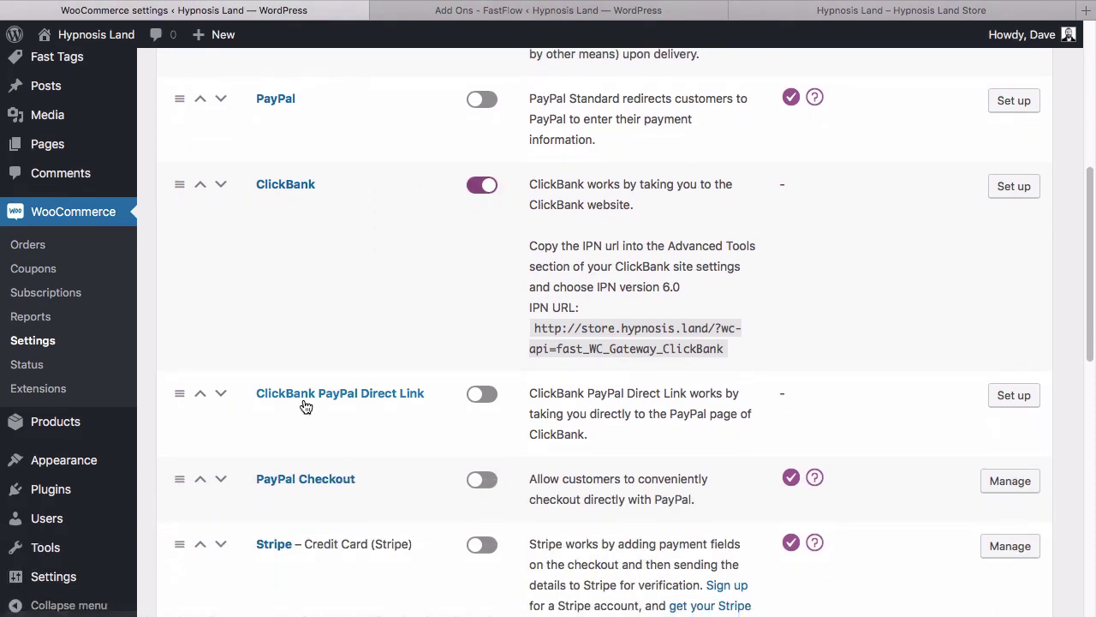
# - Enable ClickBank PayPal Direct Link and save the ClickBank gateway with title ClickBank and Order Now button
pyautogui.click(483, 400)
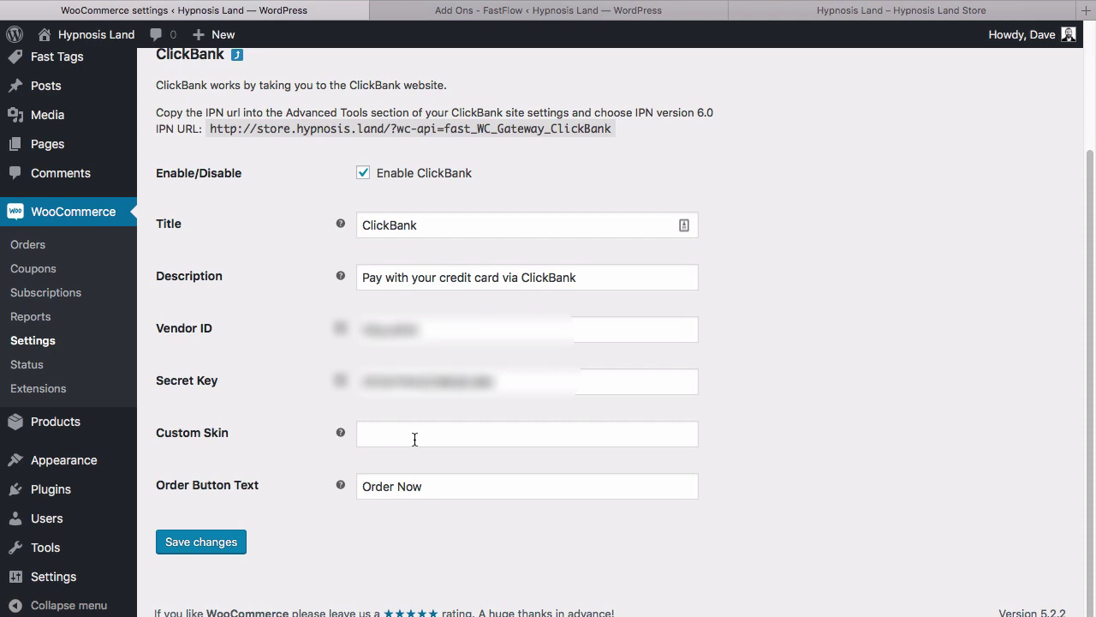
pyautogui.click(208, 552)
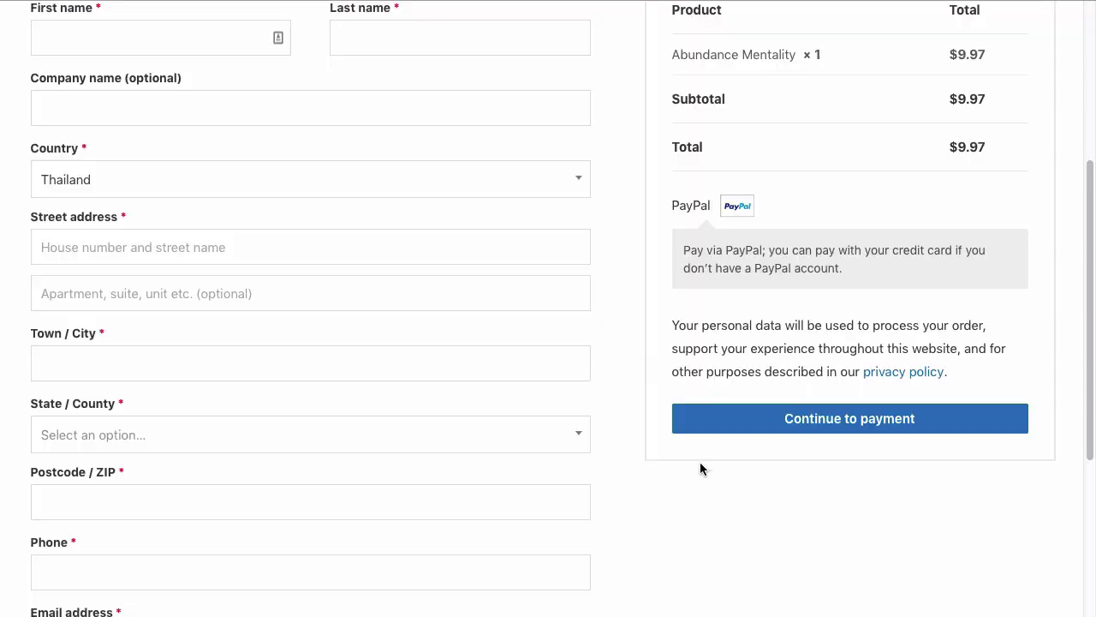
# - Reload checkout and place the Abundance Mentality order with ClickBank card payment
pyautogui.press('super+r')
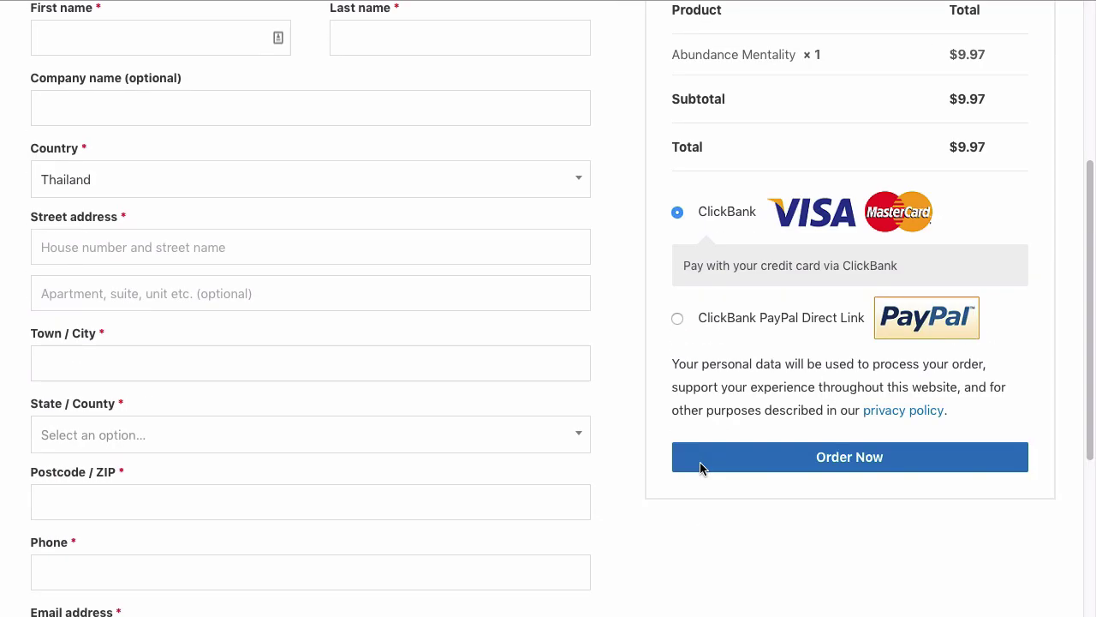
pyautogui.scroll(2, 700, 467)
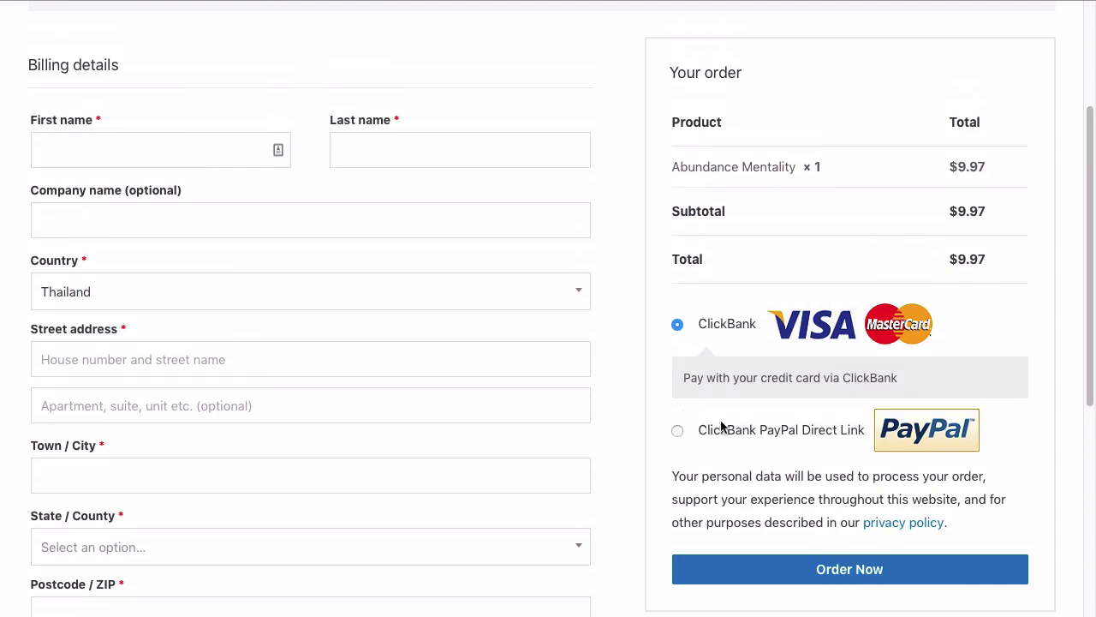
pyautogui.scroll(-3, 311, 470)
pyautogui.scroll(5, 311, 470)
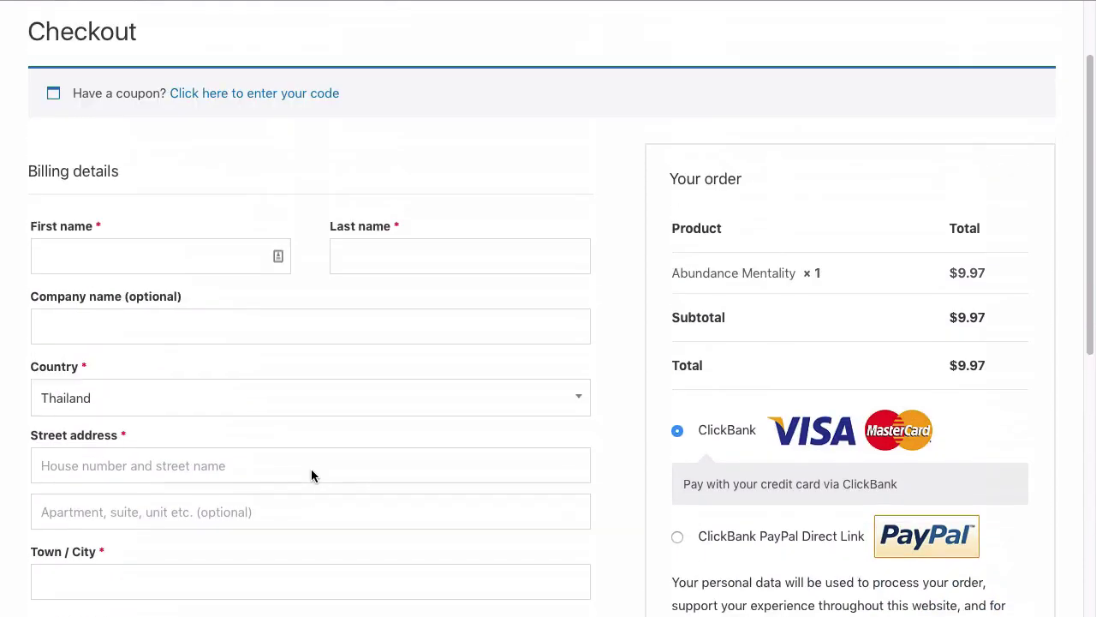
pyautogui.scroll(-3, 311, 469)
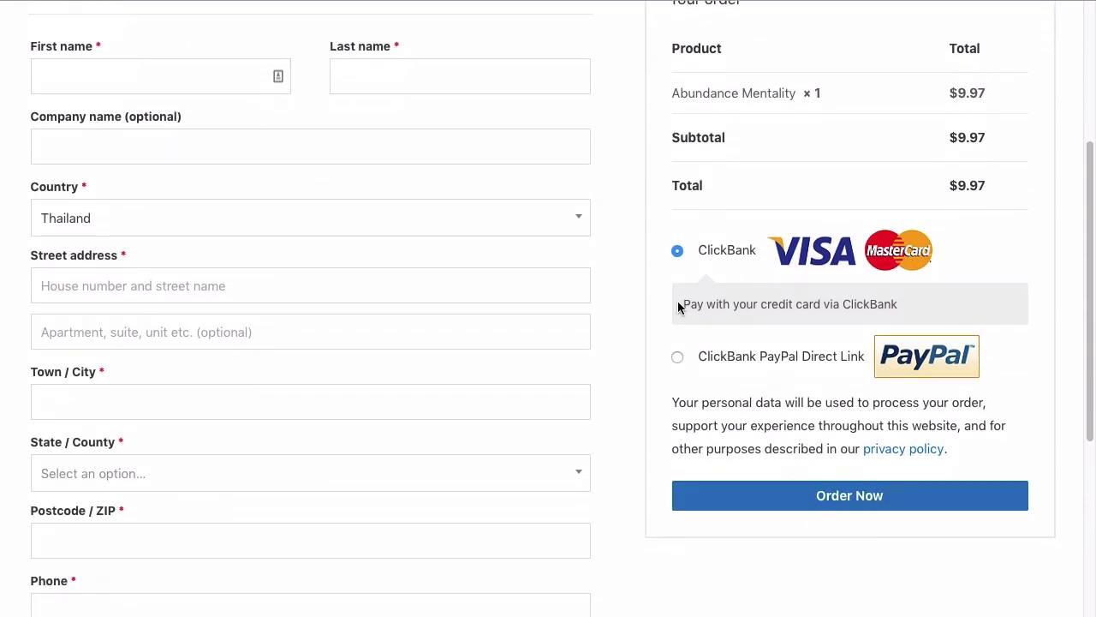
pyautogui.scroll(2, 678, 307)
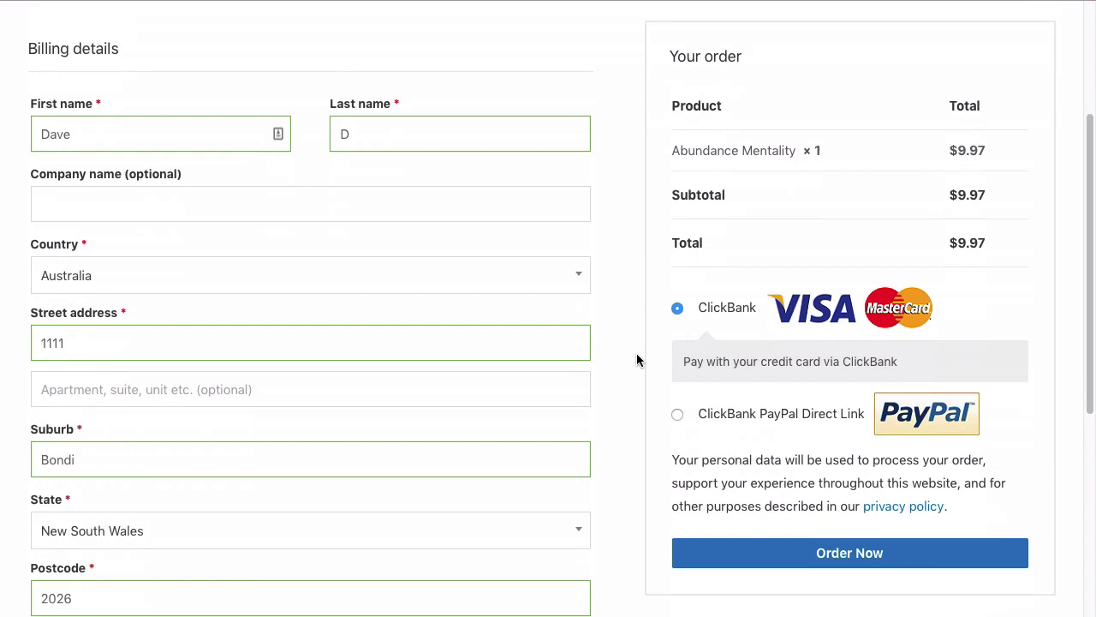
pyautogui.scroll(-3, 636, 359)
pyautogui.scroll(1, 637, 360)
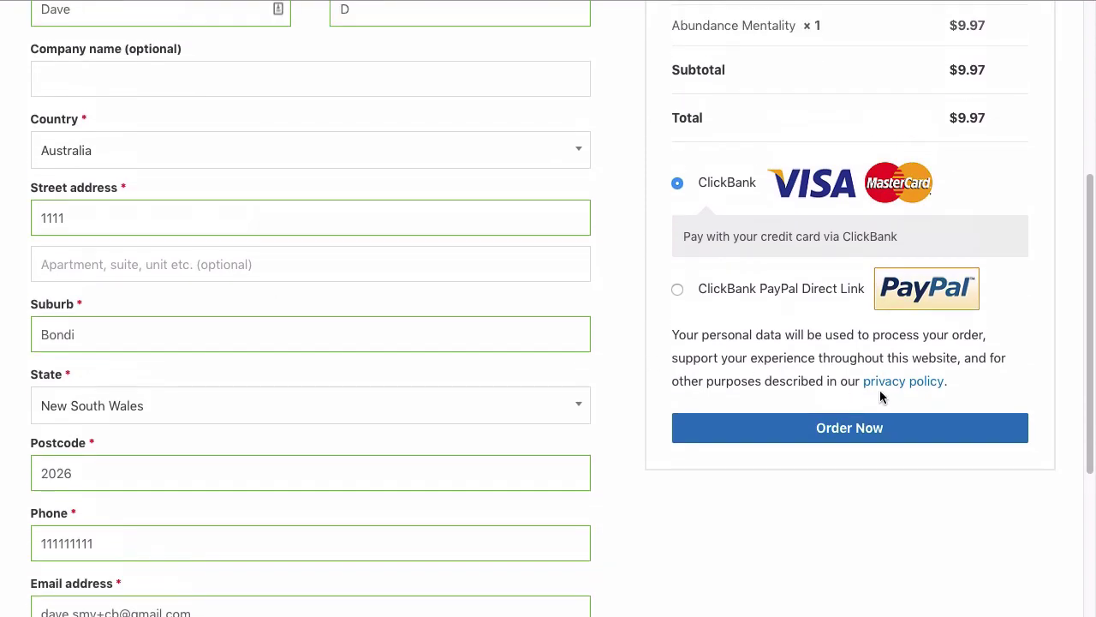
pyautogui.click(847, 433)
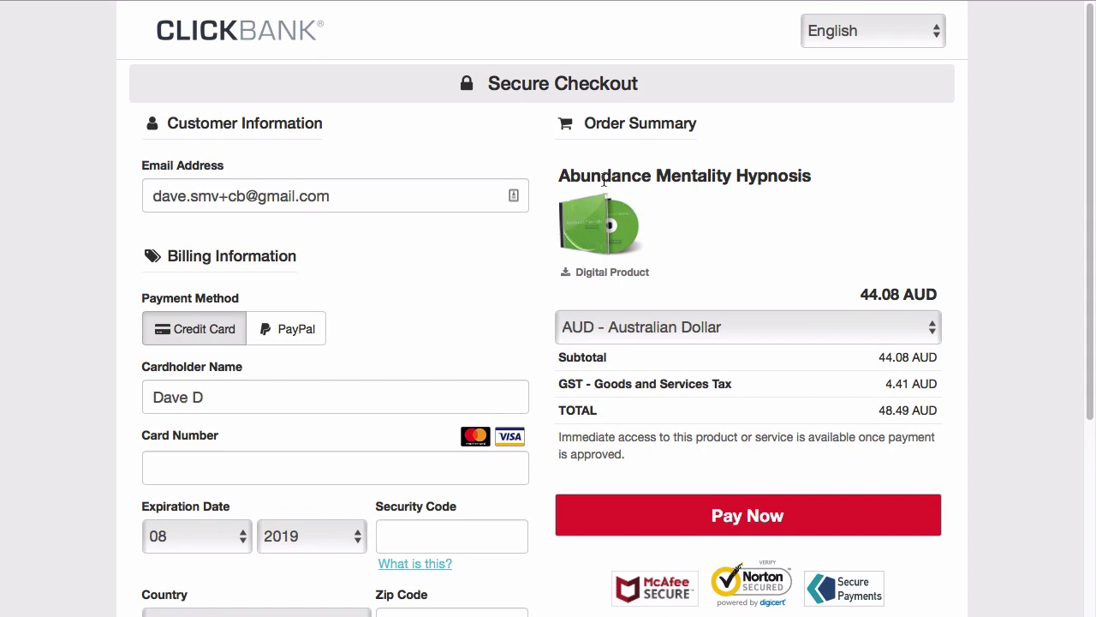
# - Switch the ClickBank checkout currency to US dollars, totalling $29.70
pyautogui.click(660, 323)
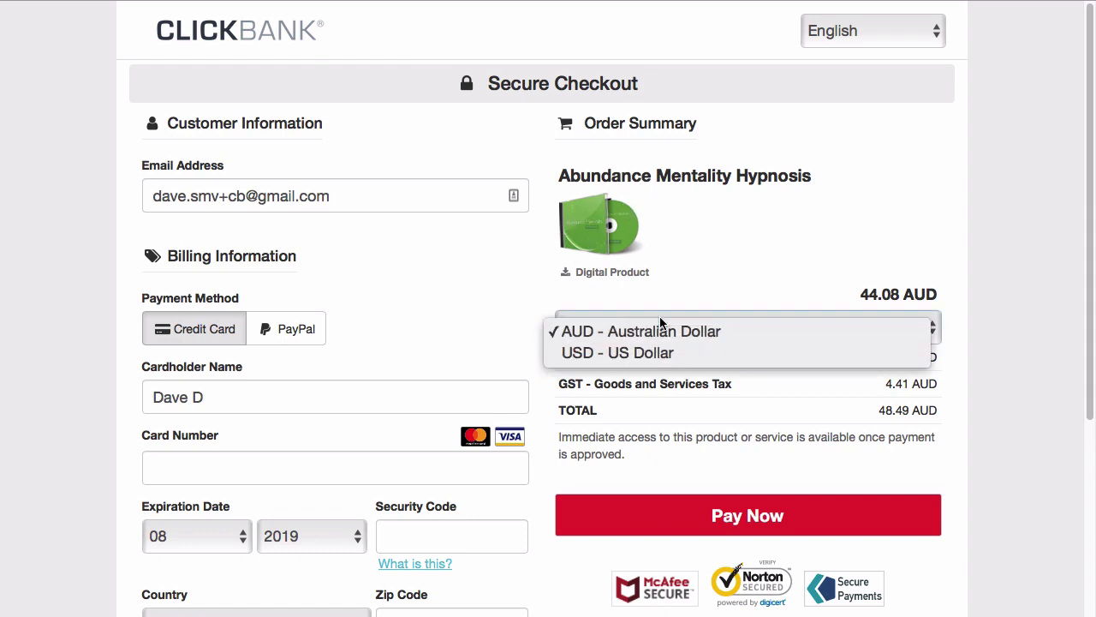
pyautogui.click(628, 352)
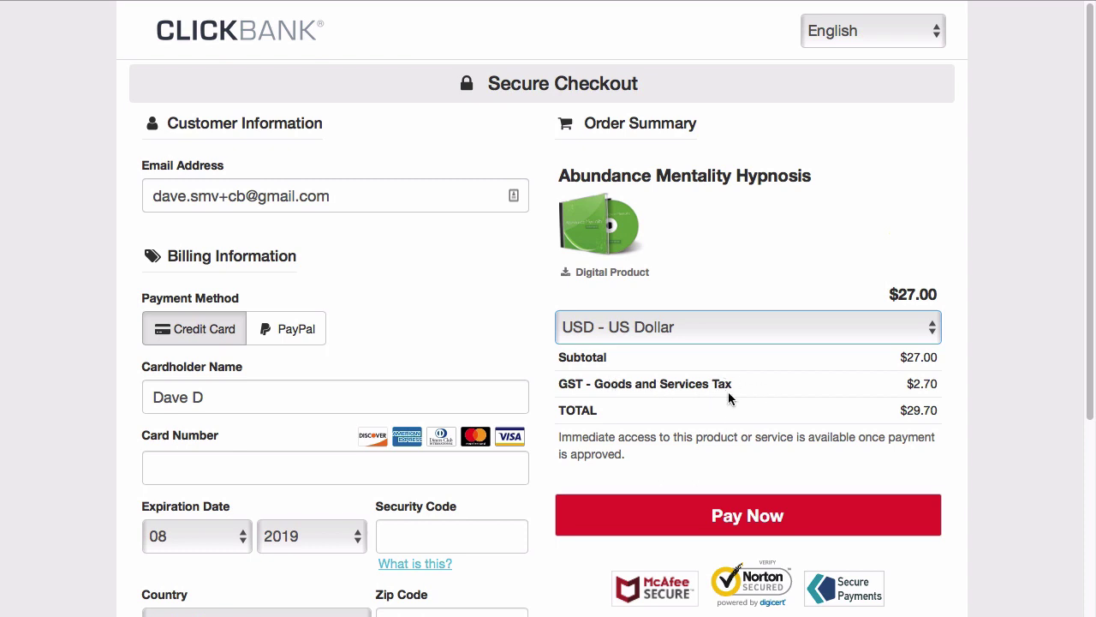
pyautogui.scroll(-3, 813, 410)
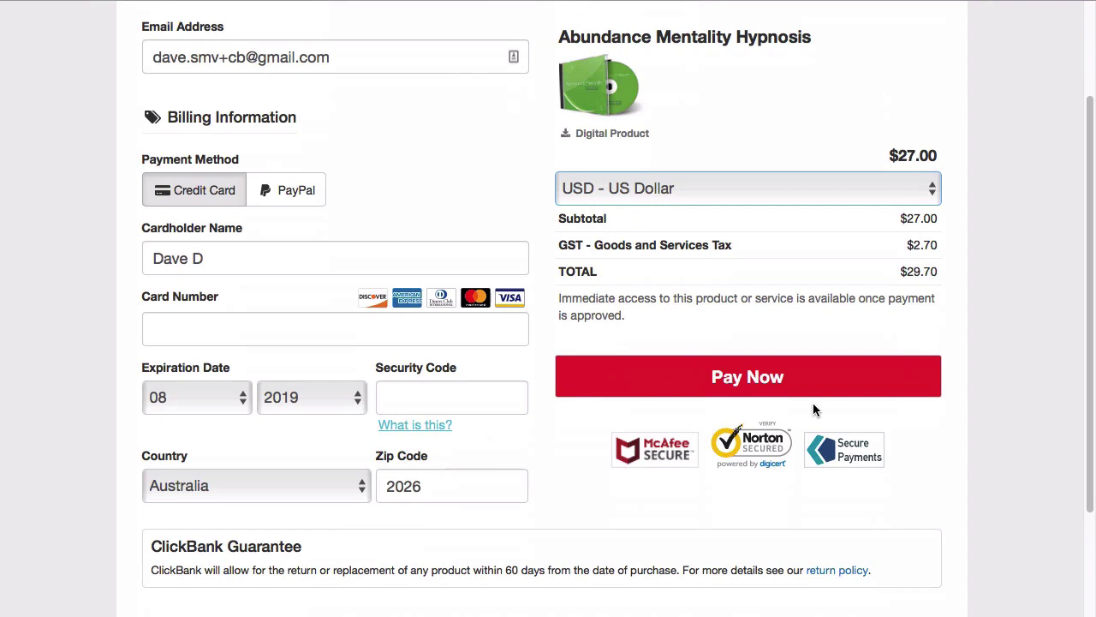
pyautogui.scroll(3, 814, 410)
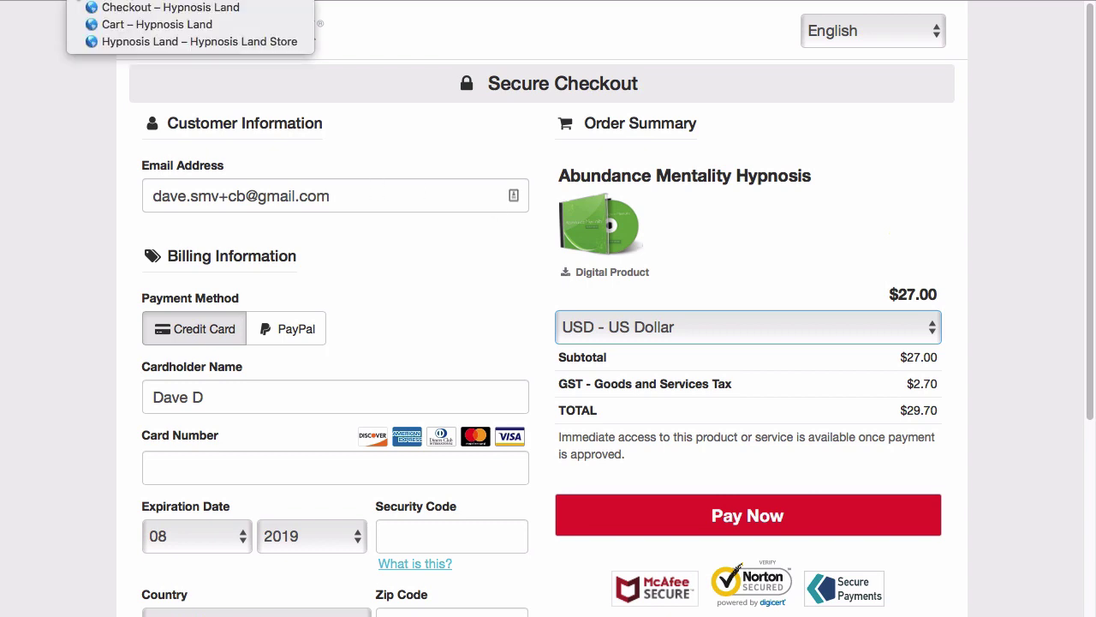
# - Go back through browser history to the Hypnosis Land store page
pyautogui.click(525, 257)
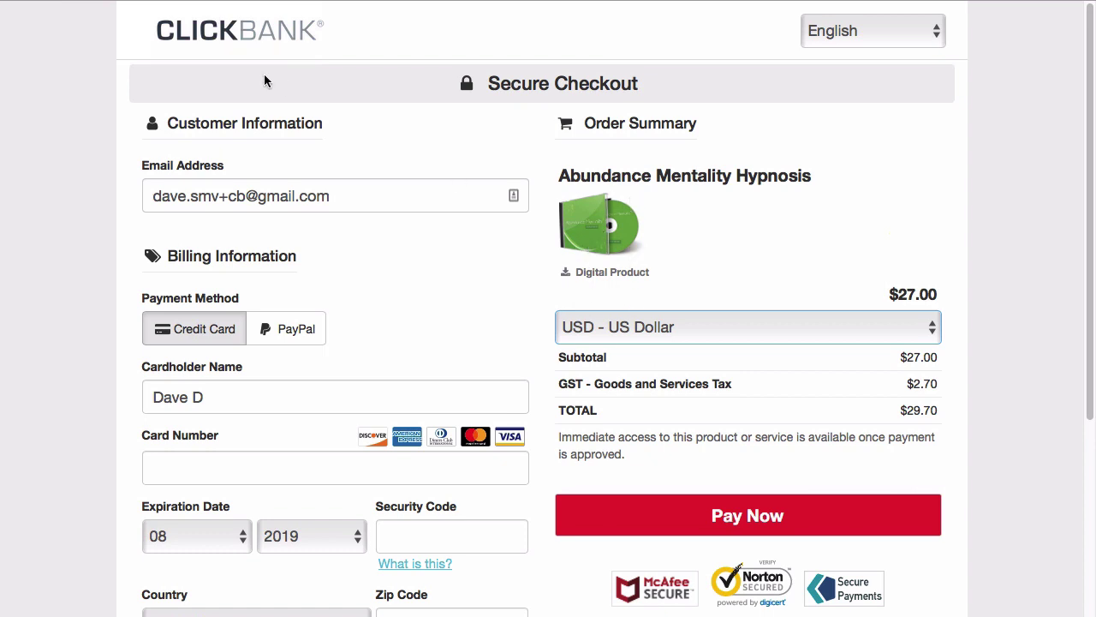
pyautogui.click(83, 3)
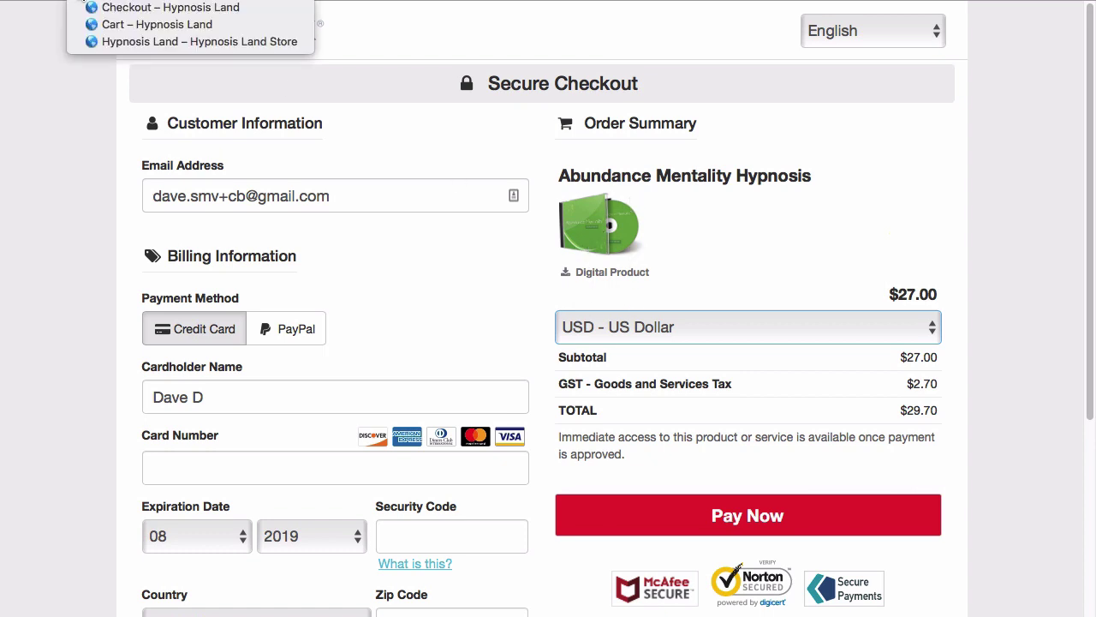
pyautogui.click(115, 45)
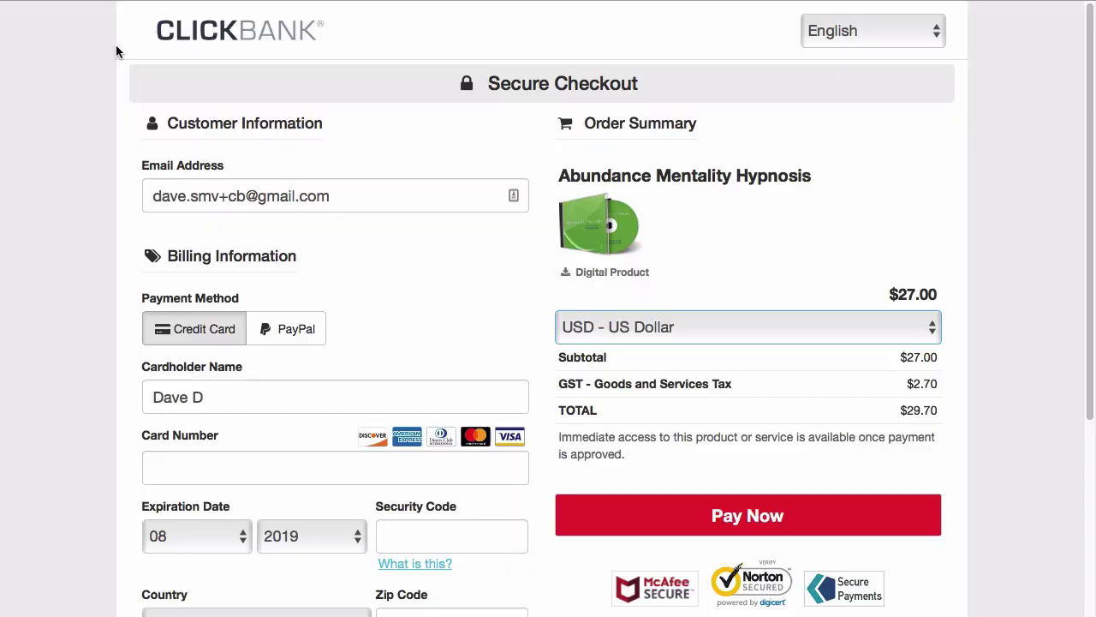
# - Add ADVANCED GOAL GETTING HYPNOSIS, Confidence & Charisma and Creativity Activator to the cart, then view it
pyautogui.scroll(1, 518, 249)
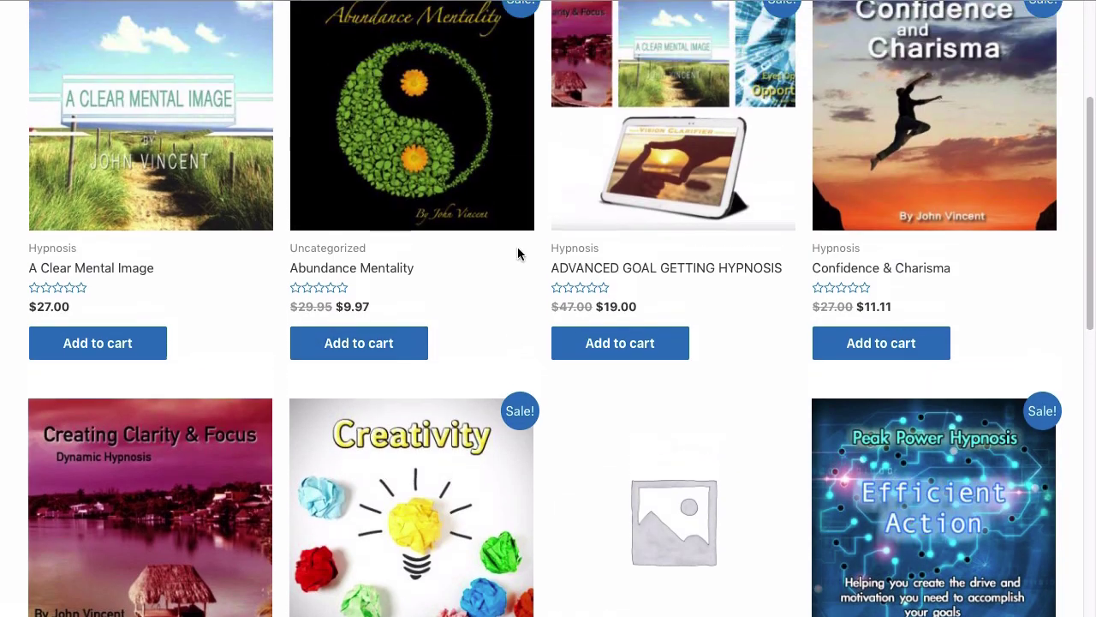
pyautogui.scroll(1, 517, 253)
pyautogui.click(639, 452)
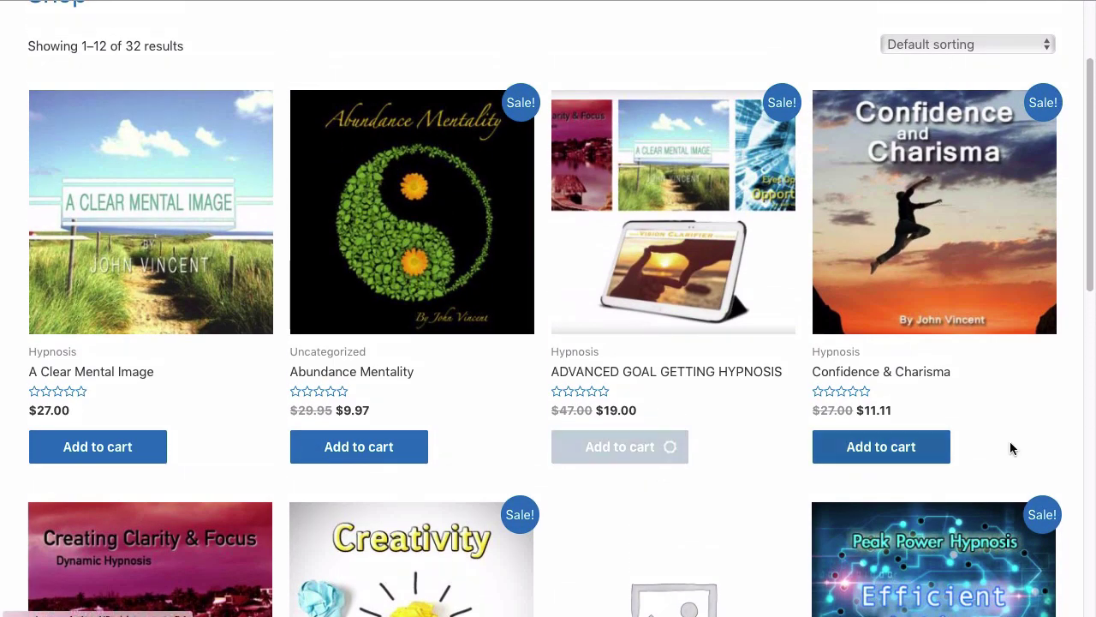
pyautogui.click(899, 452)
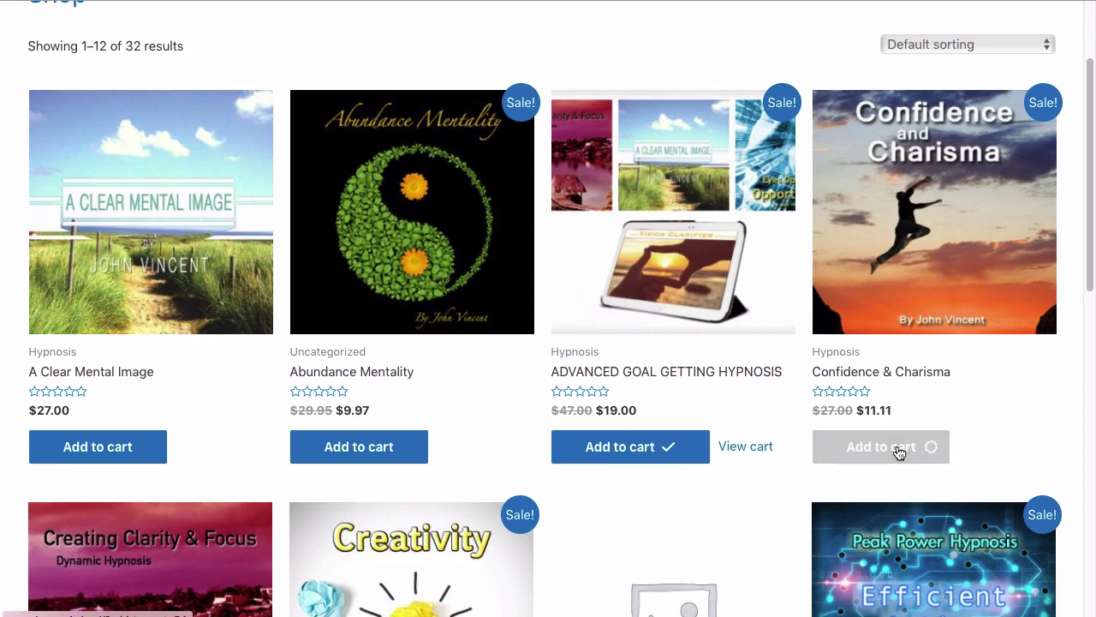
pyautogui.scroll(-3, 528, 469)
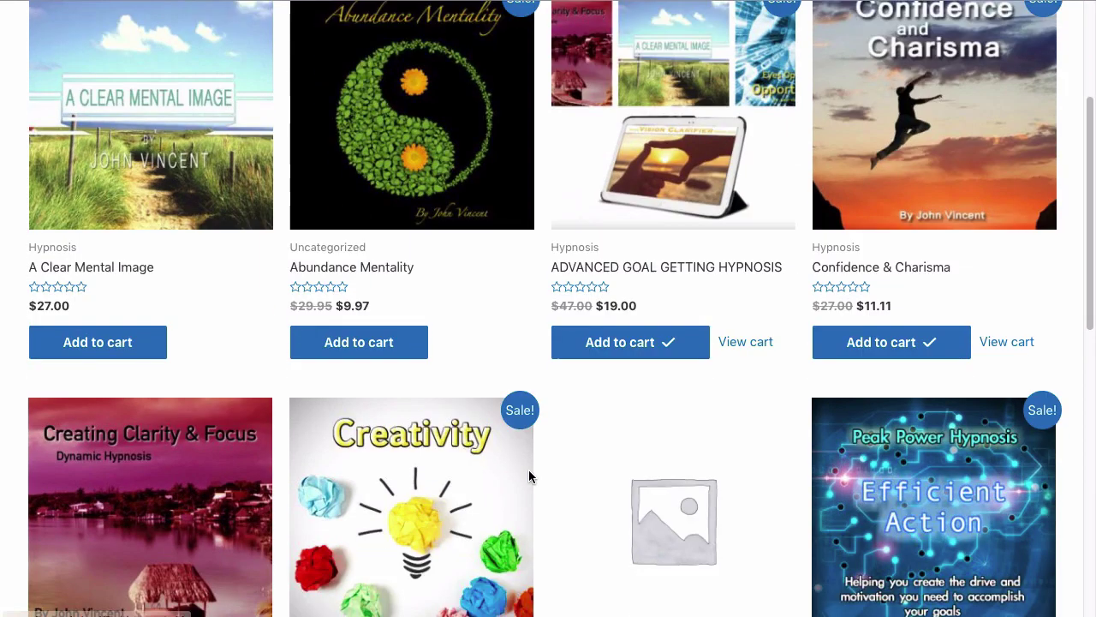
pyautogui.click(360, 555)
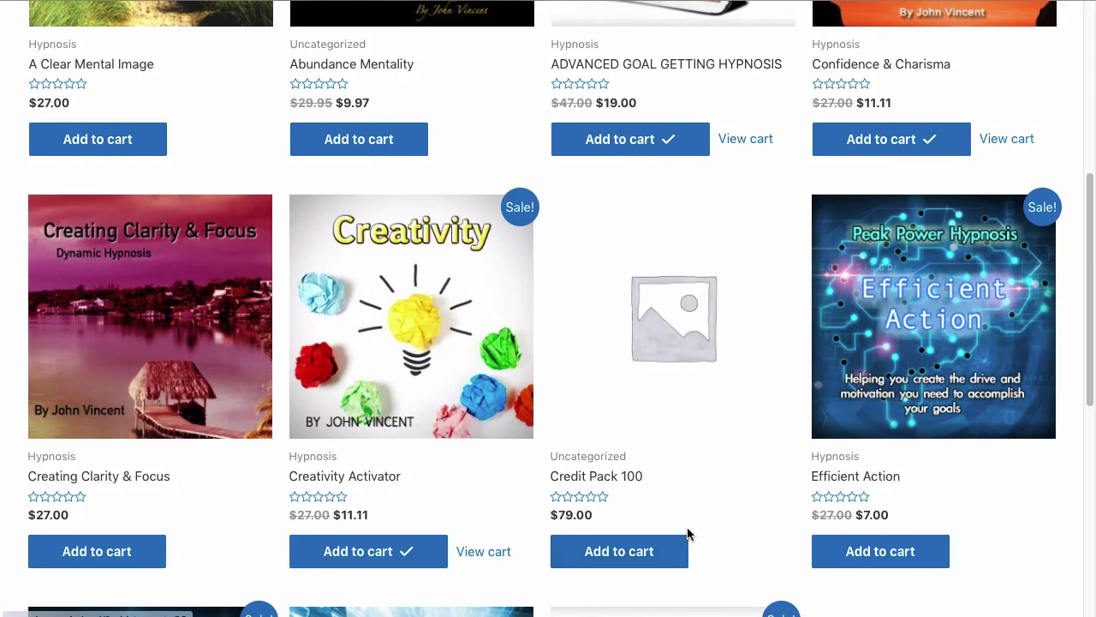
pyautogui.click(745, 139)
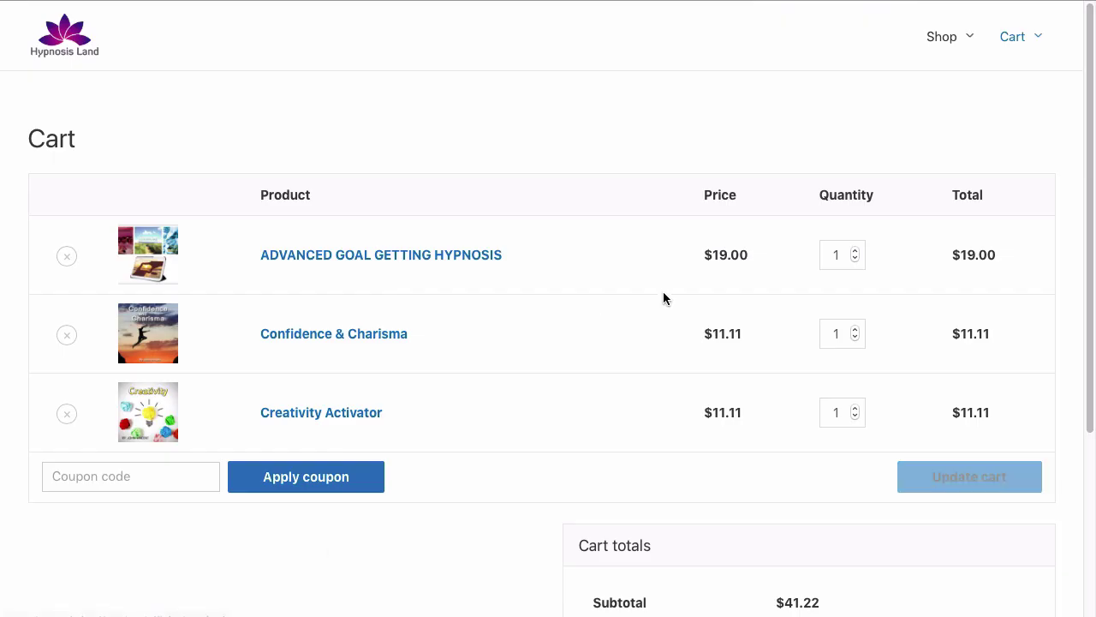
# - Check out and place the order with ClickBank card payment
pyautogui.scroll(-3, 764, 493)
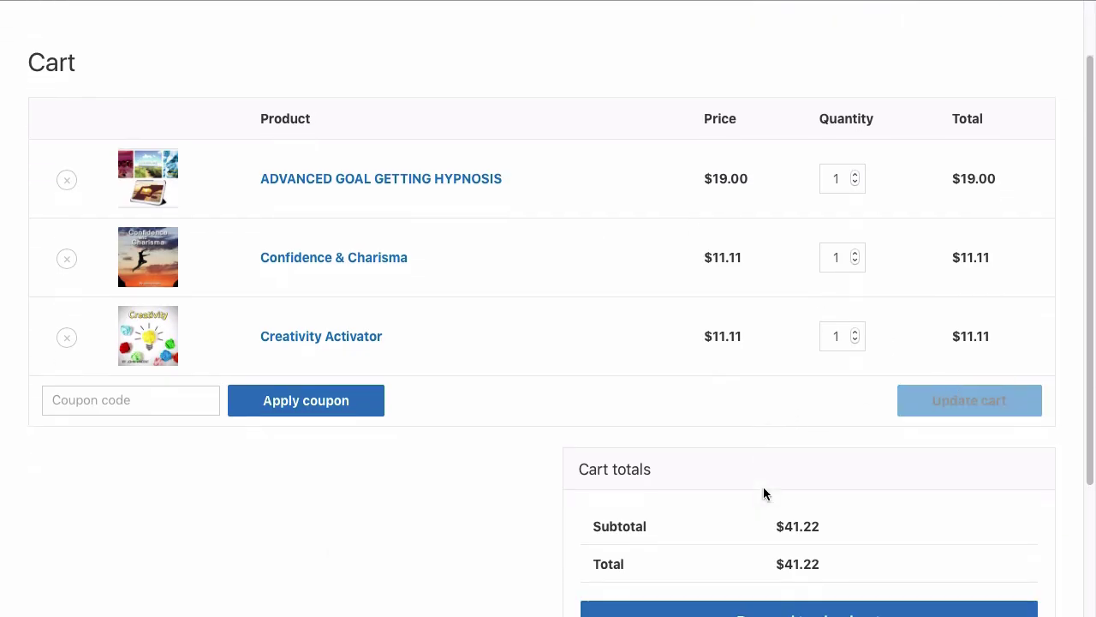
pyautogui.click(844, 421)
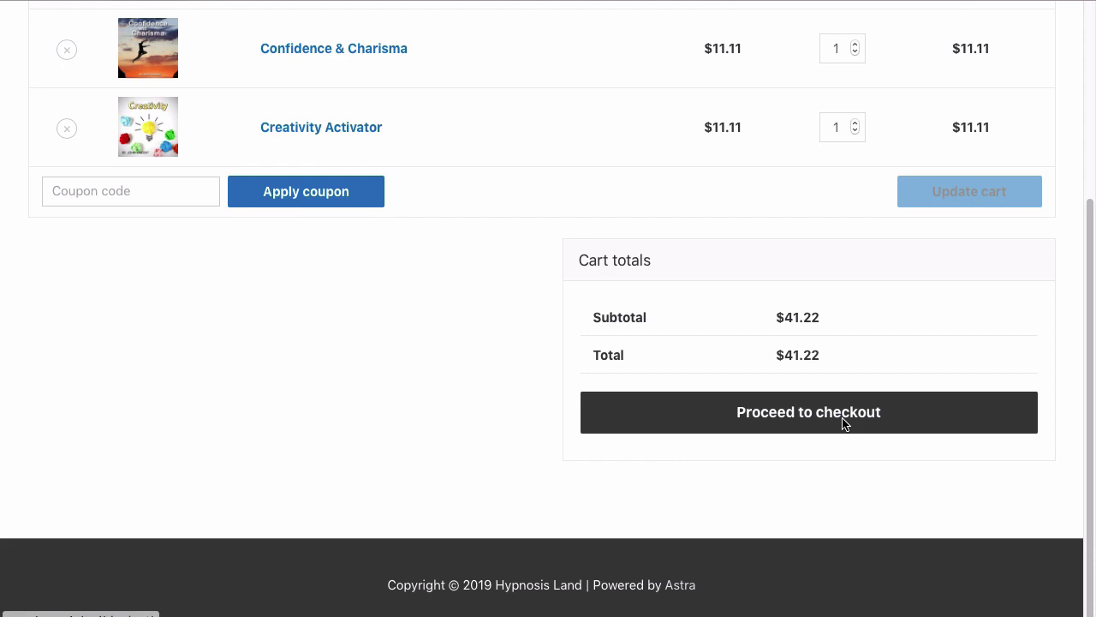
pyautogui.scroll(-1, 864, 340)
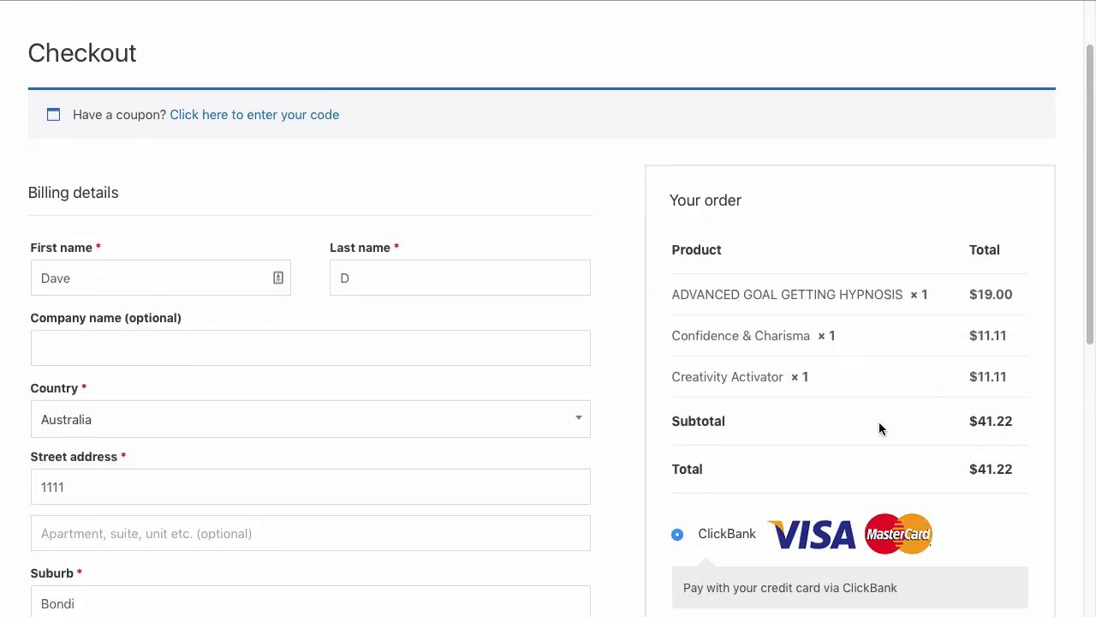
pyautogui.scroll(-1, 842, 438)
pyautogui.scroll(-5, 382, 416)
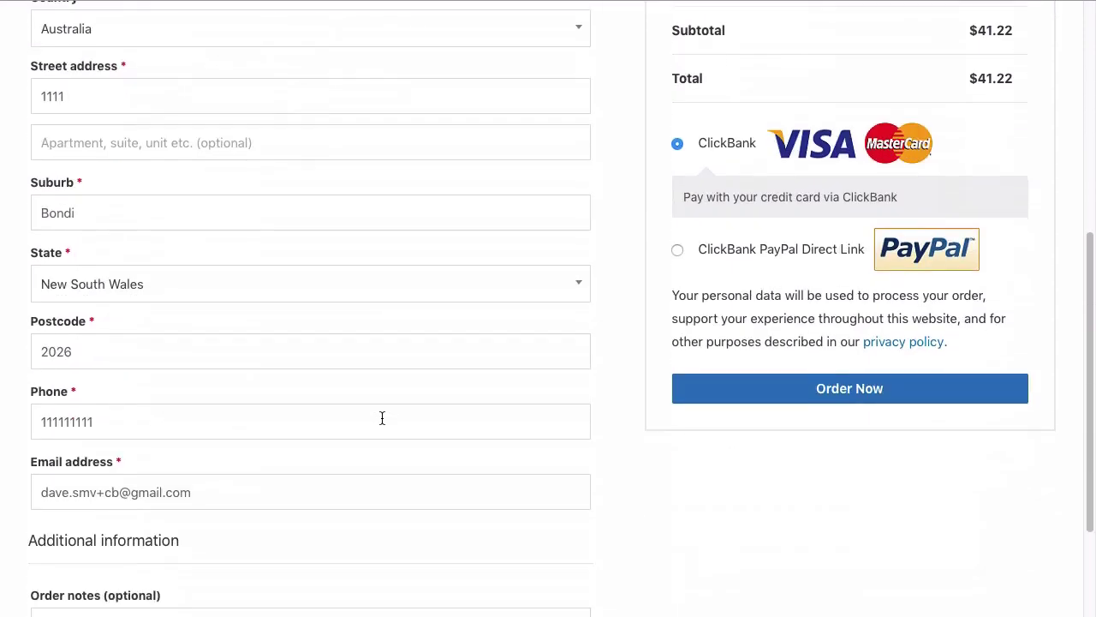
pyautogui.scroll(10, 165, 343)
pyautogui.scroll(-10, 577, 357)
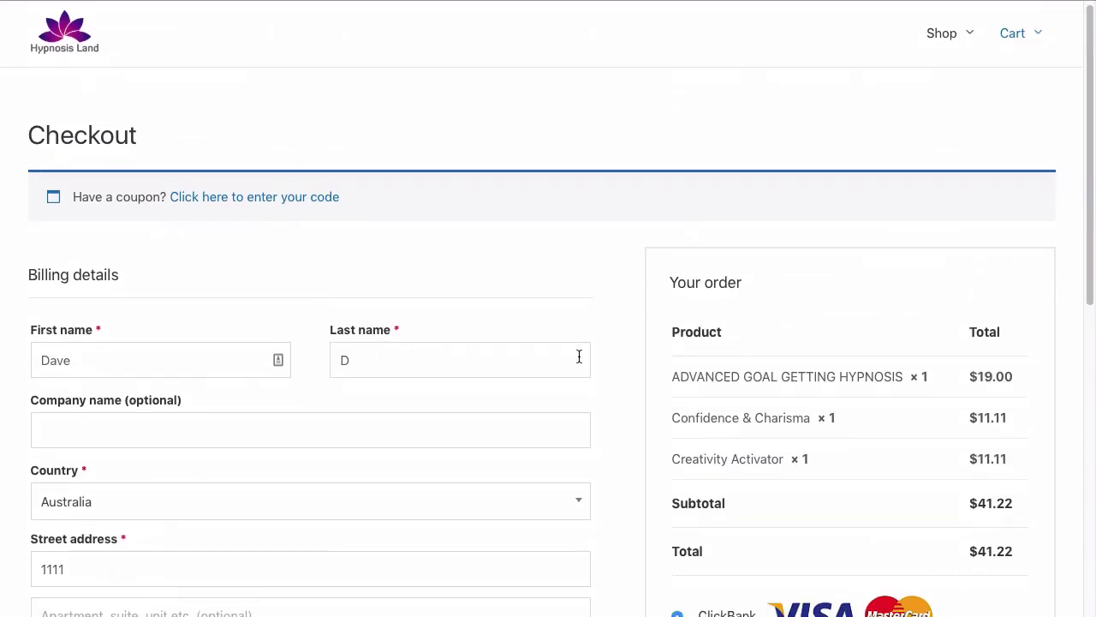
pyautogui.click(827, 193)
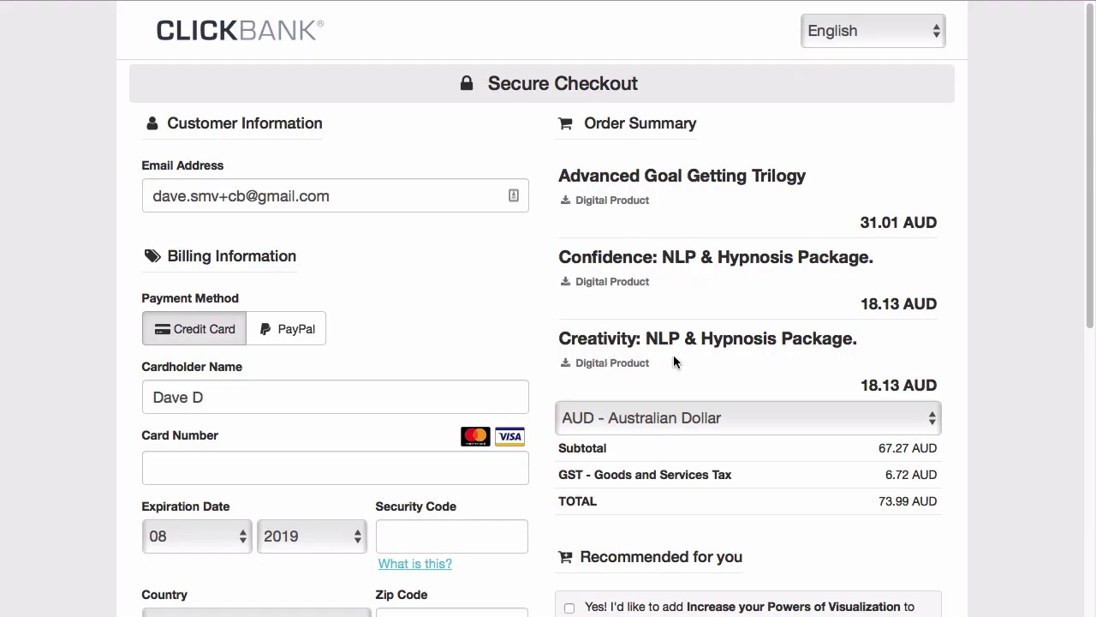
# - Switch the three-product ClickBank order currency to US dollars
pyautogui.click(677, 418)
pyautogui.click(661, 443)
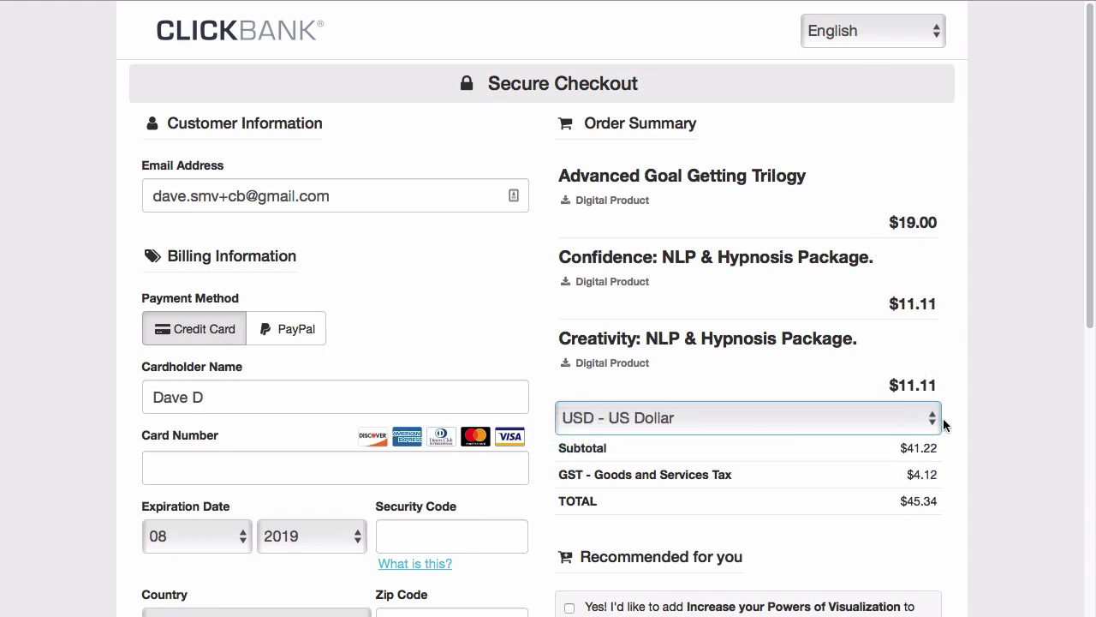
pyautogui.scroll(-5, 821, 502)
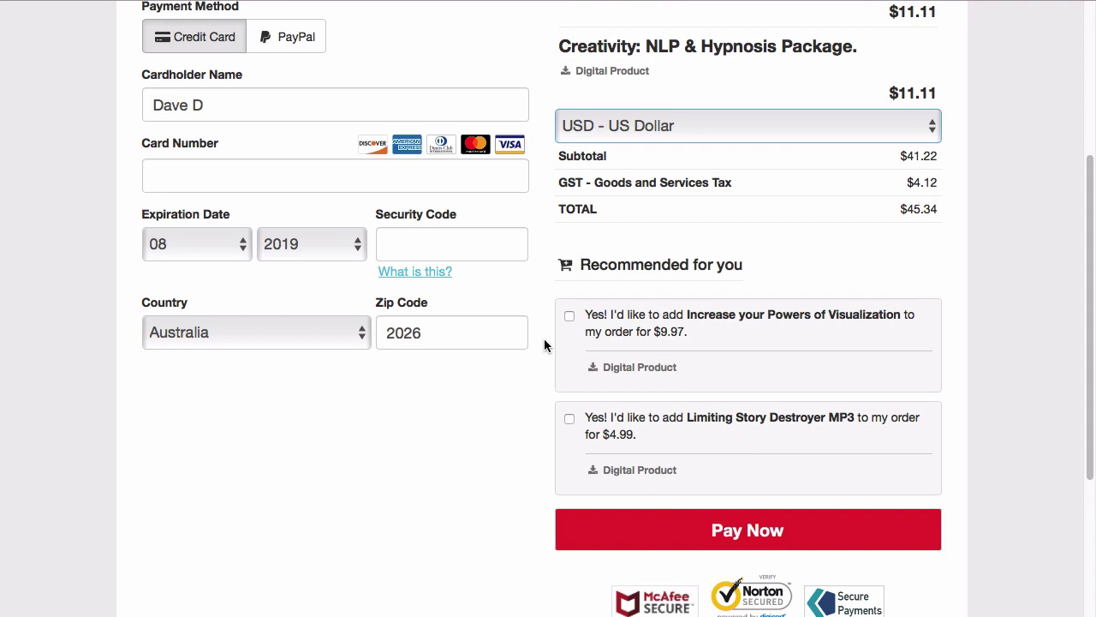
# - Add, then remove, the Increase your Powers of Visualization add-on
pyautogui.click(571, 319)
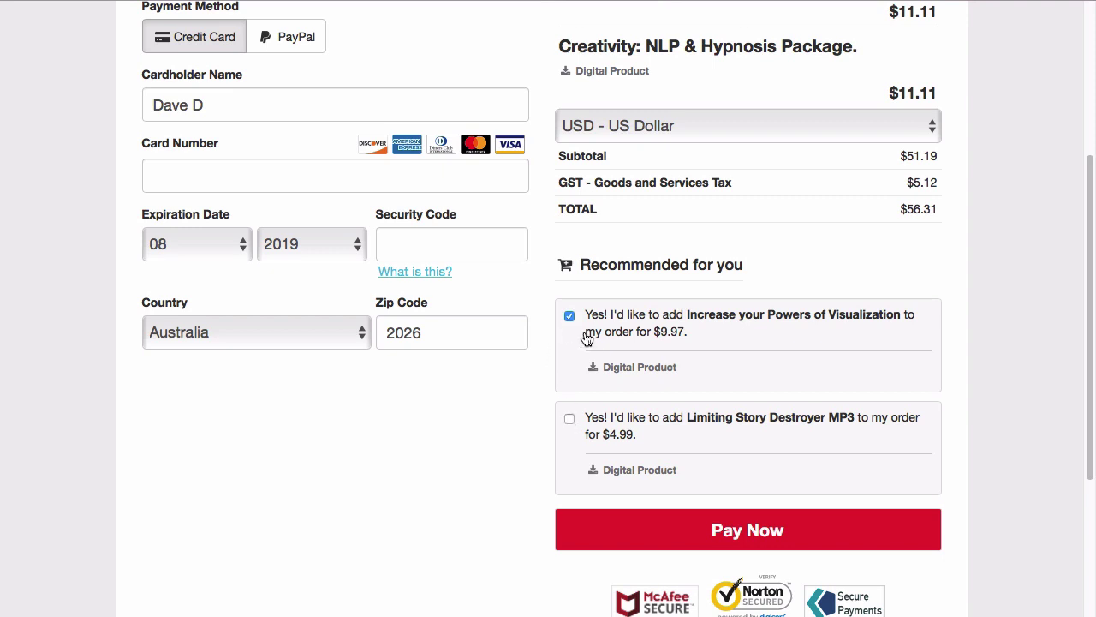
pyautogui.scroll(2, 597, 343)
pyautogui.scroll(1, 597, 343)
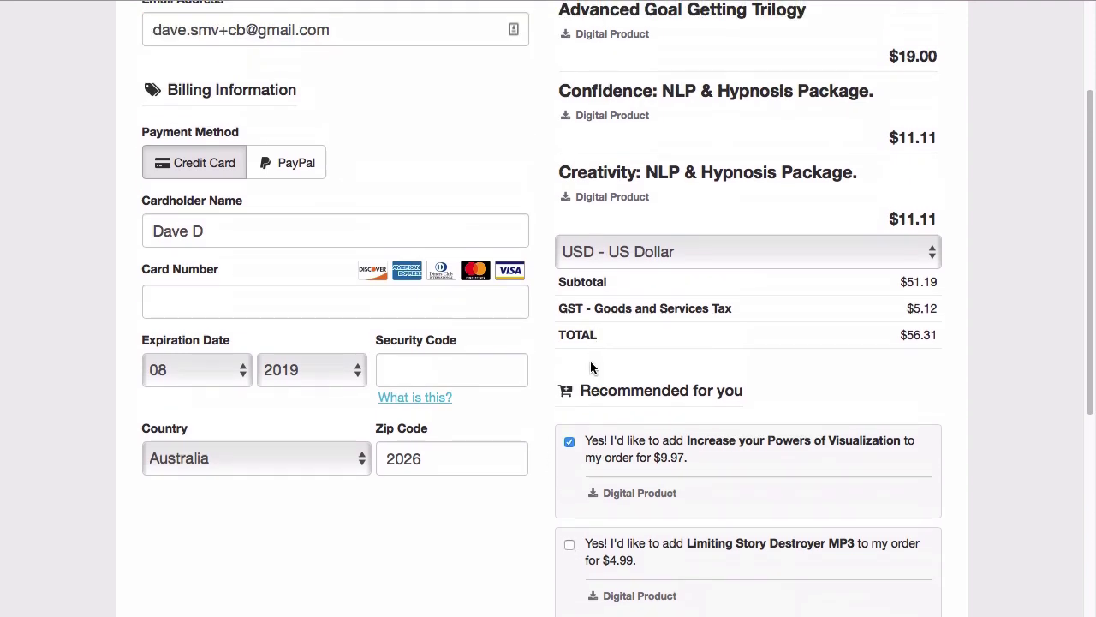
pyautogui.click(570, 444)
# - Choose PayPal instead of credit card as the payment method
pyautogui.scroll(4, 247, 208)
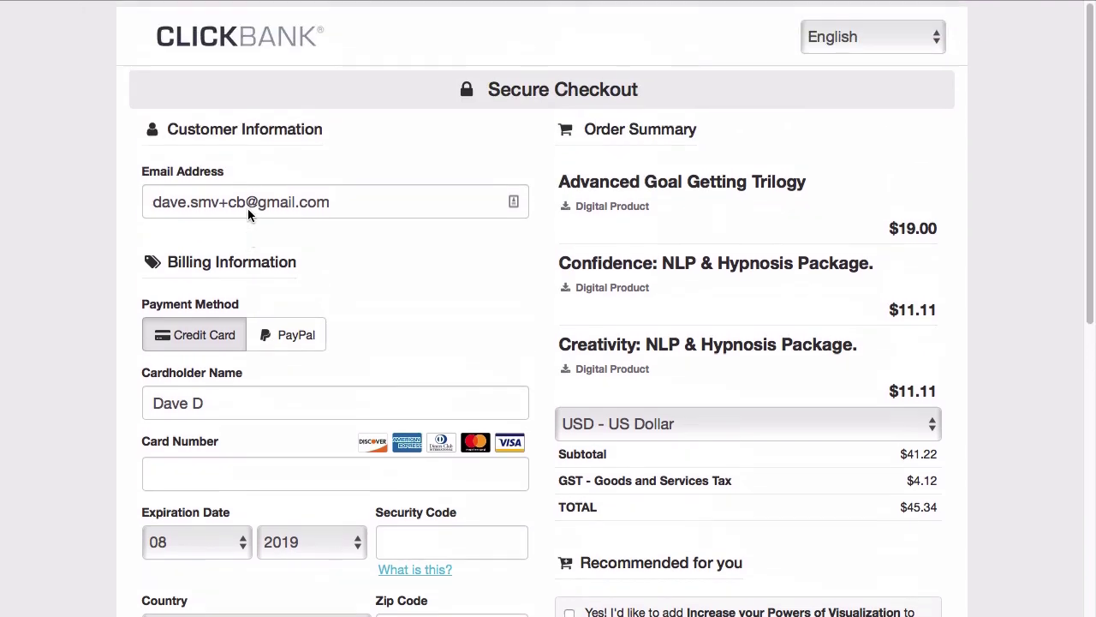
pyautogui.scroll(-2, 508, 384)
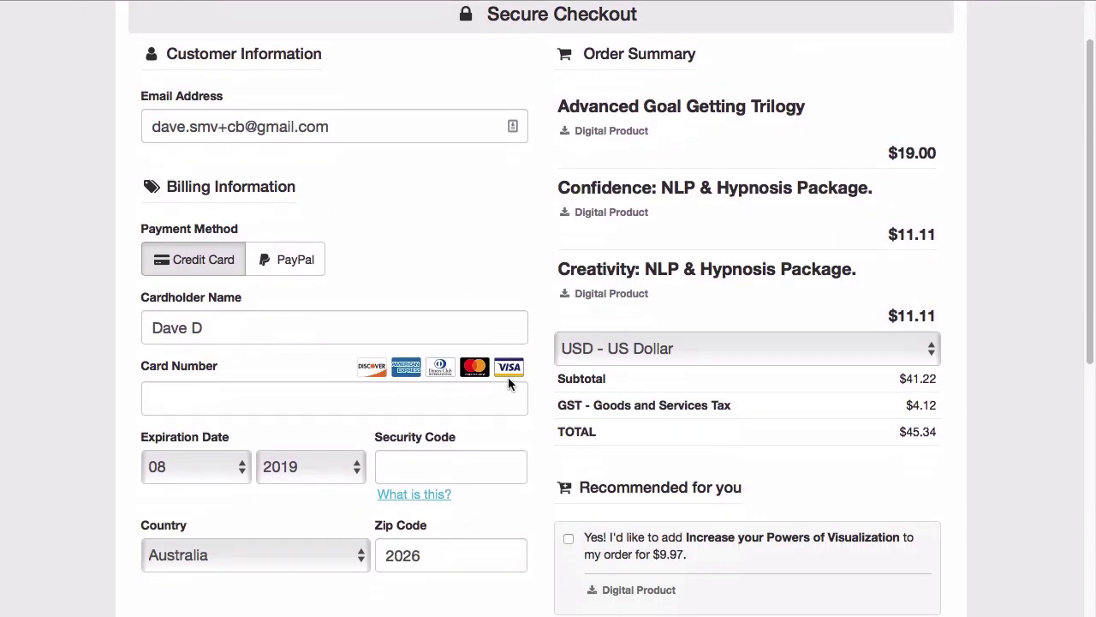
pyautogui.scroll(2, 504, 174)
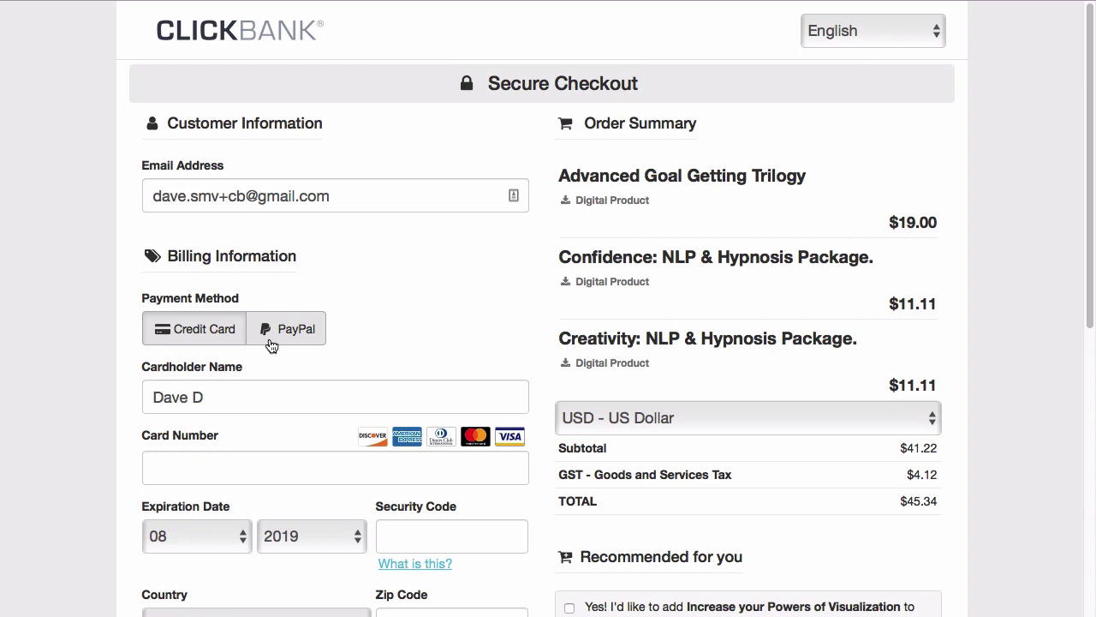
pyautogui.click(284, 339)
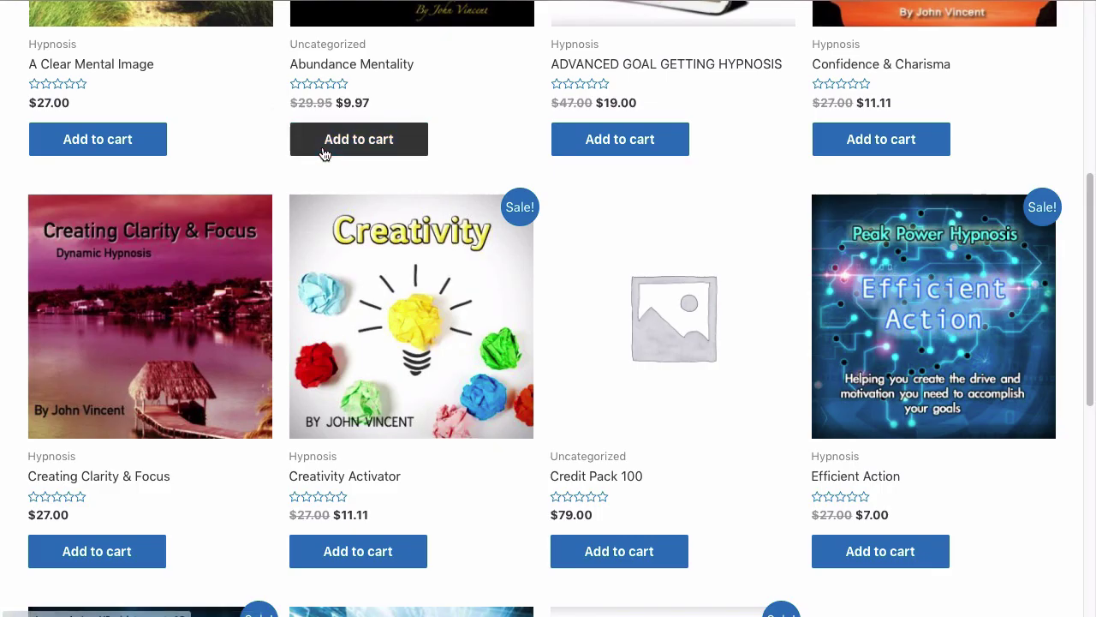
# - Add Abundance Mentality, ADVANCED GOAL GETTING HYPNOSIS and Confidence & Charisma to the cart, then view it
pyautogui.scroll(5, 341, 210)
pyautogui.scroll(-2, 436, 245)
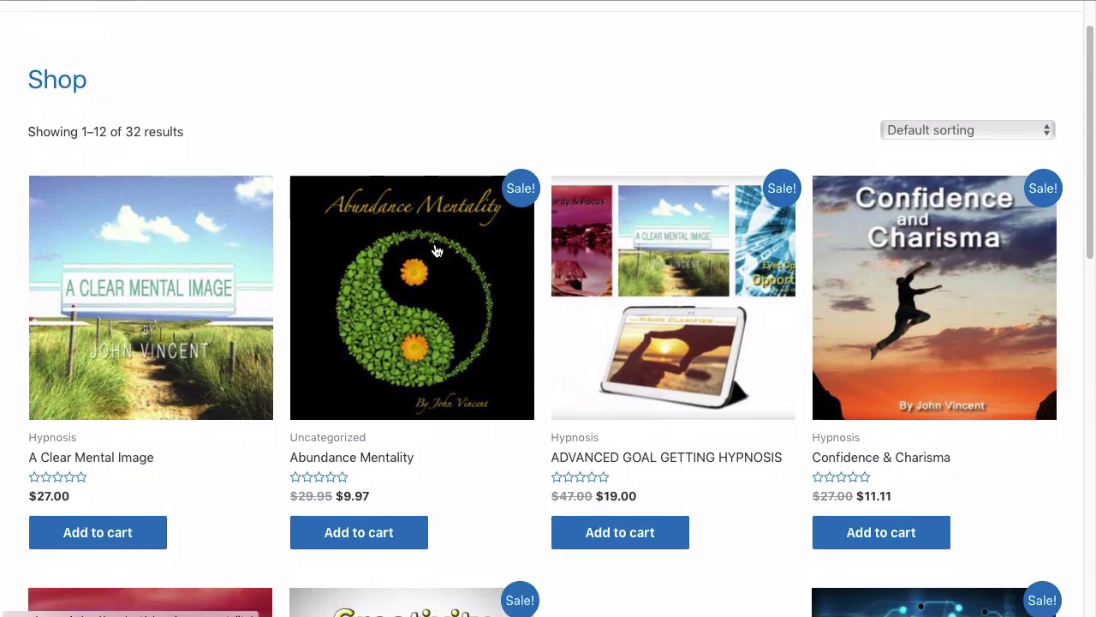
pyautogui.click(362, 442)
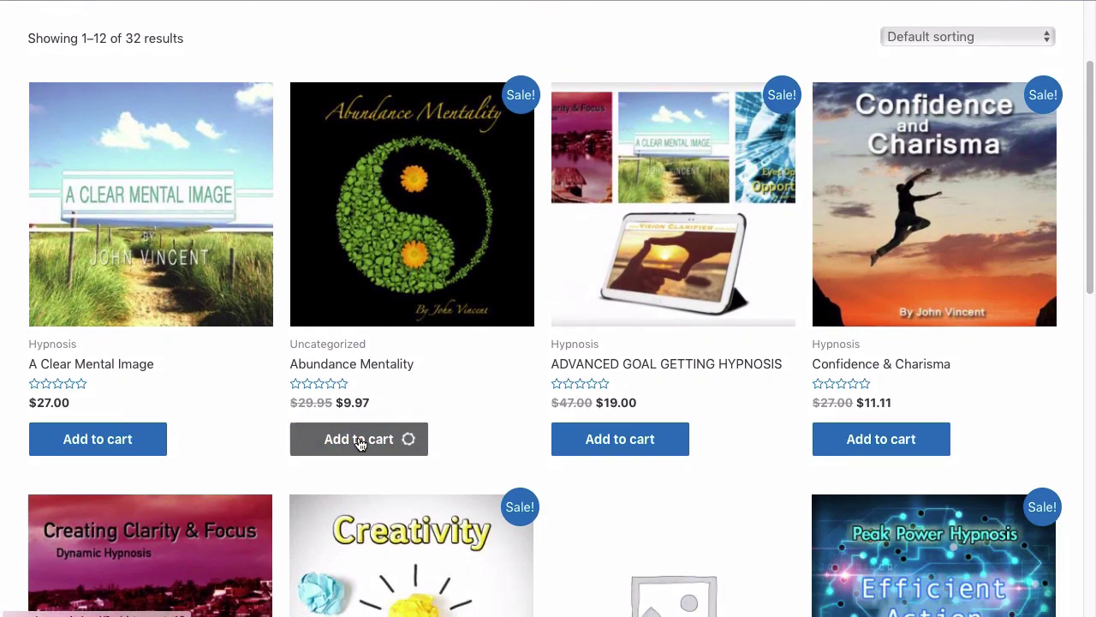
pyautogui.click(656, 441)
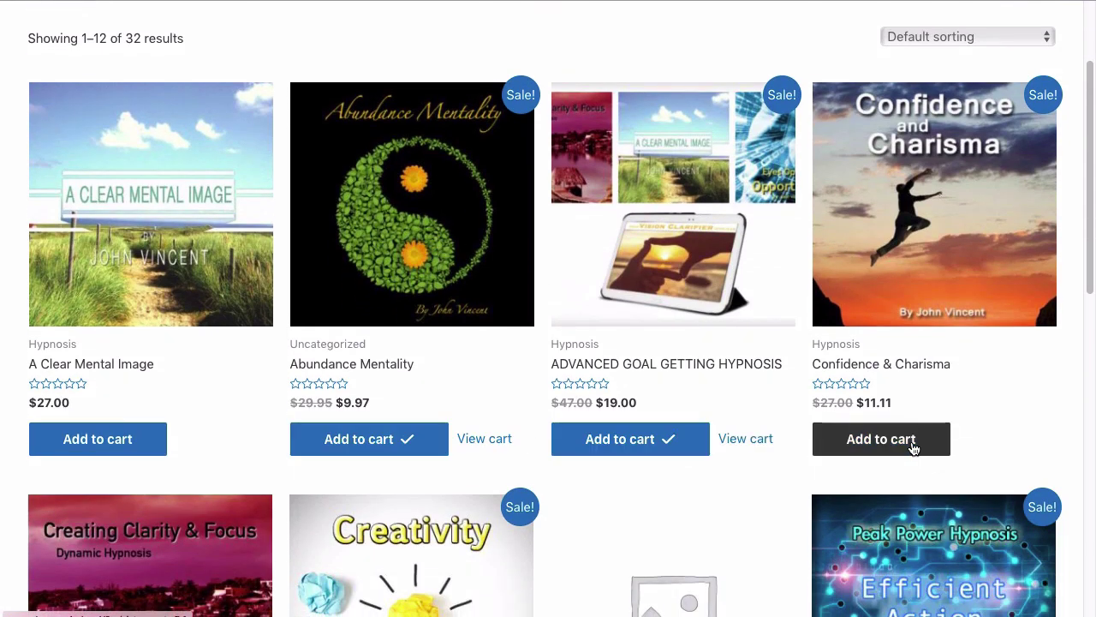
pyautogui.click(908, 440)
pyautogui.scroll(-1, 1054, 450)
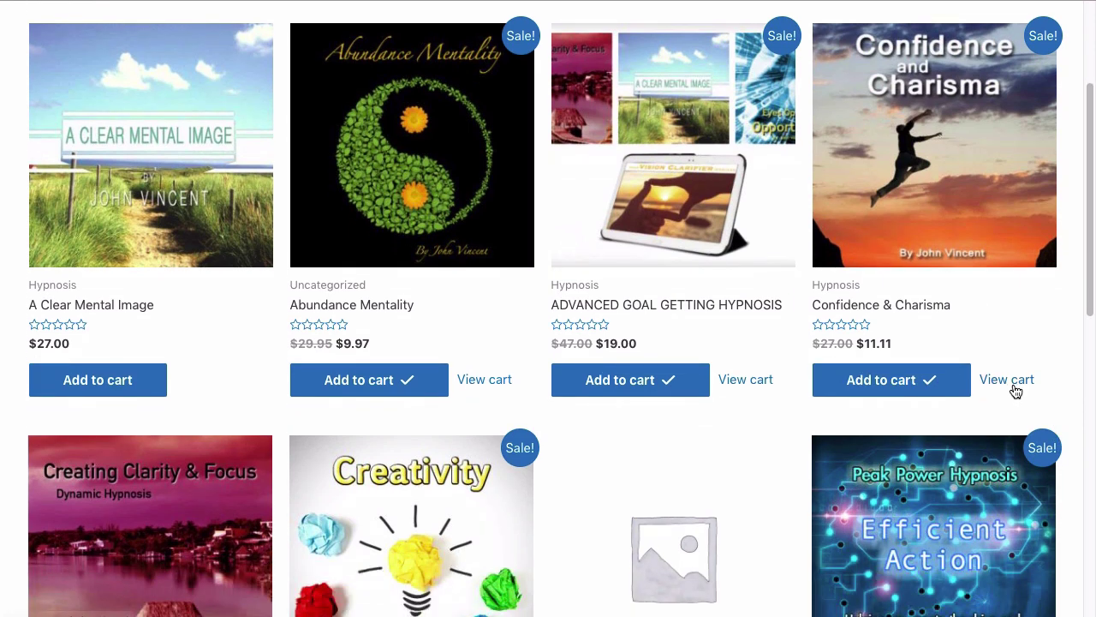
pyautogui.click(1007, 381)
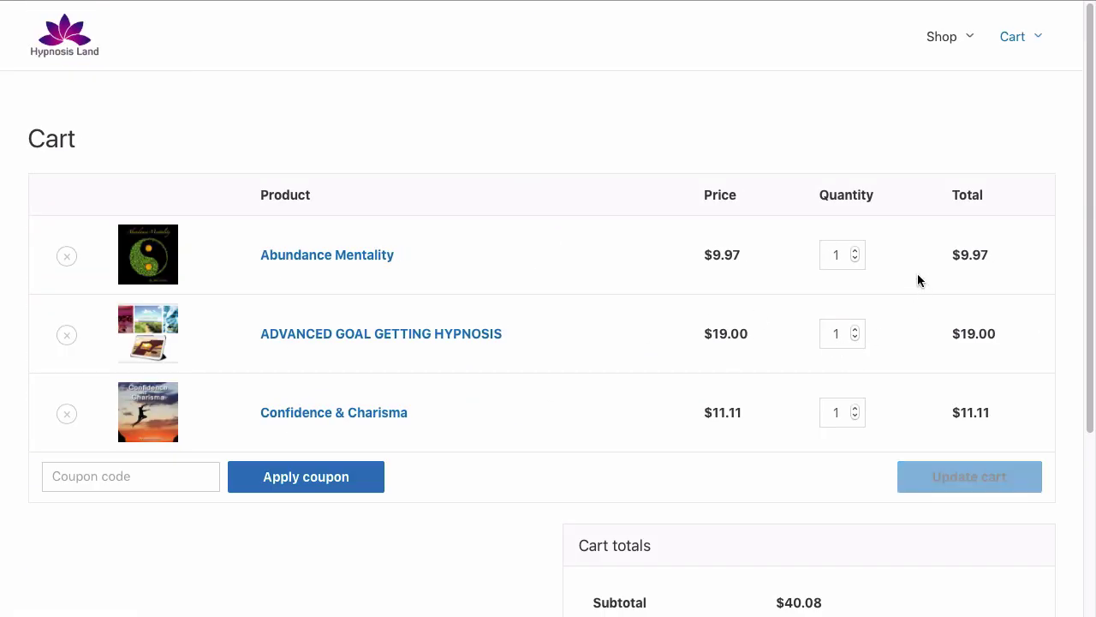
# - Check out choosing ClickBank PayPal Direct Link and submit the $40.08 order
pyautogui.scroll(-3, 987, 531)
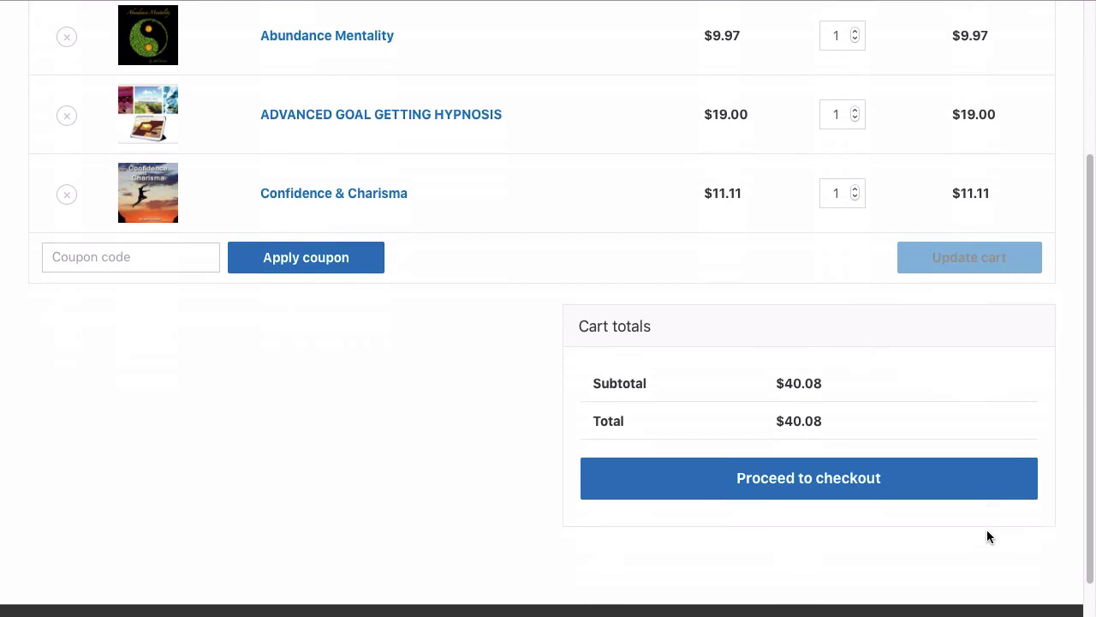
pyautogui.scroll(3, 898, 347)
pyautogui.scroll(-2, 818, 591)
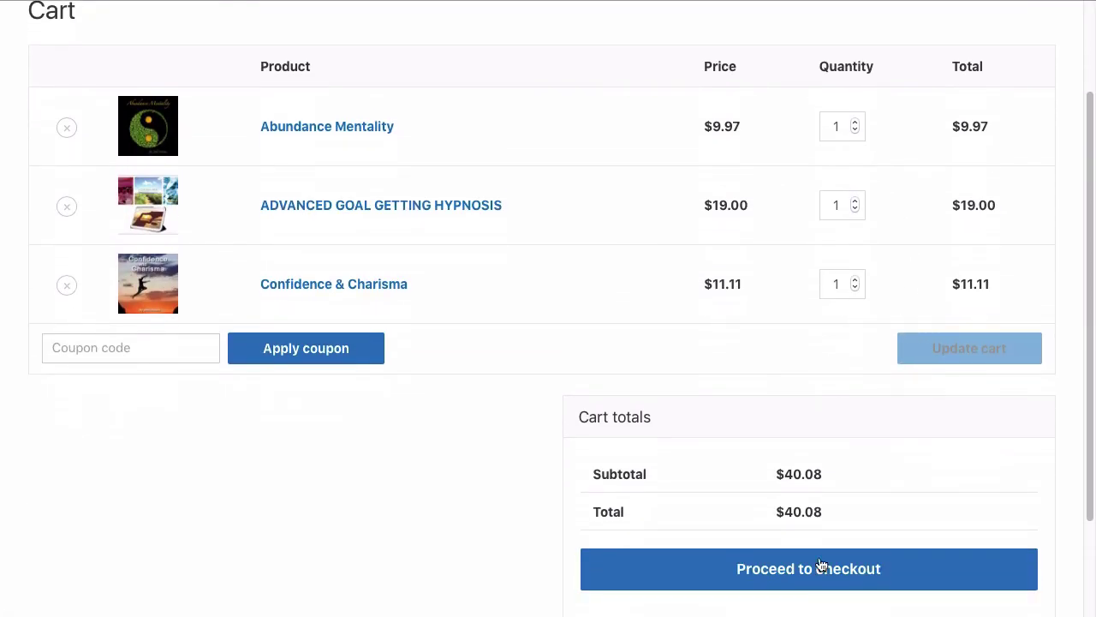
pyautogui.click(810, 588)
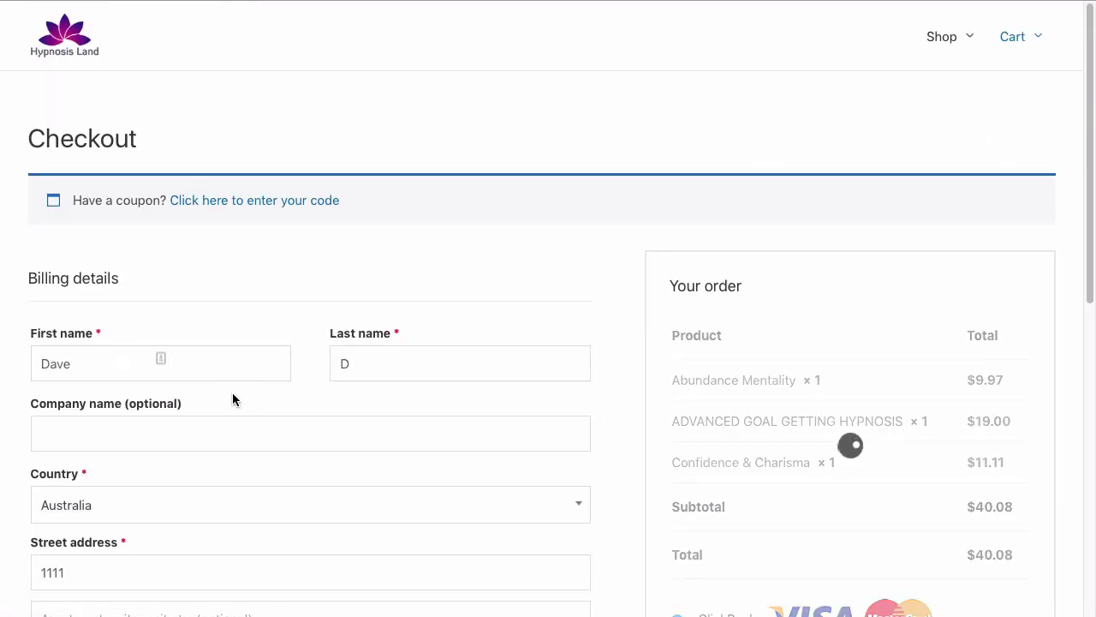
pyautogui.scroll(-6, 352, 450)
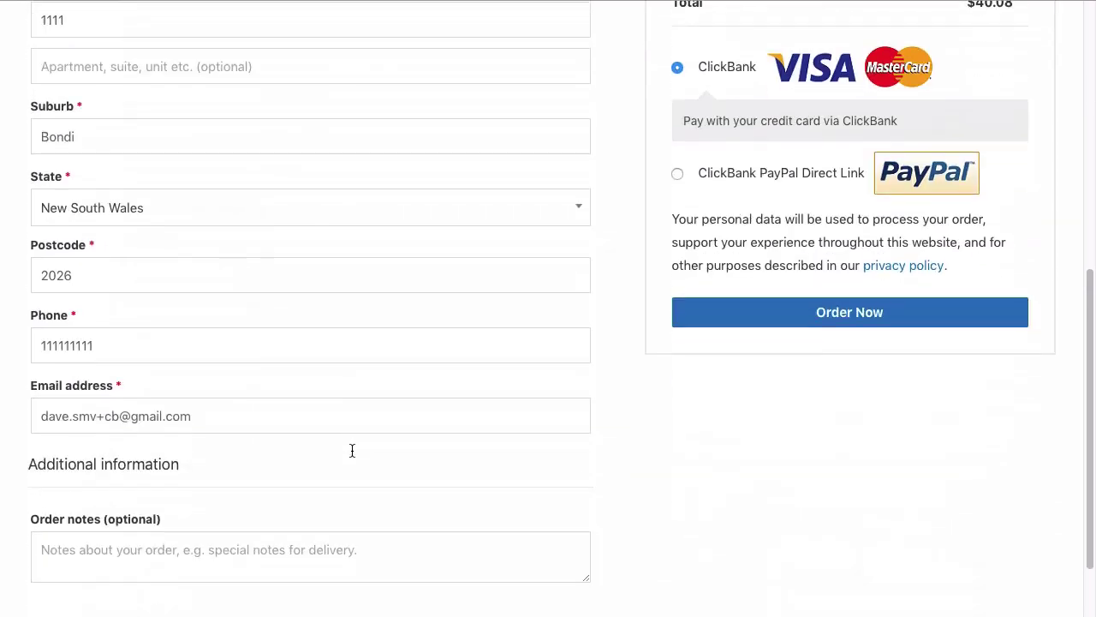
pyautogui.scroll(6, 352, 451)
pyautogui.scroll(-3, 779, 515)
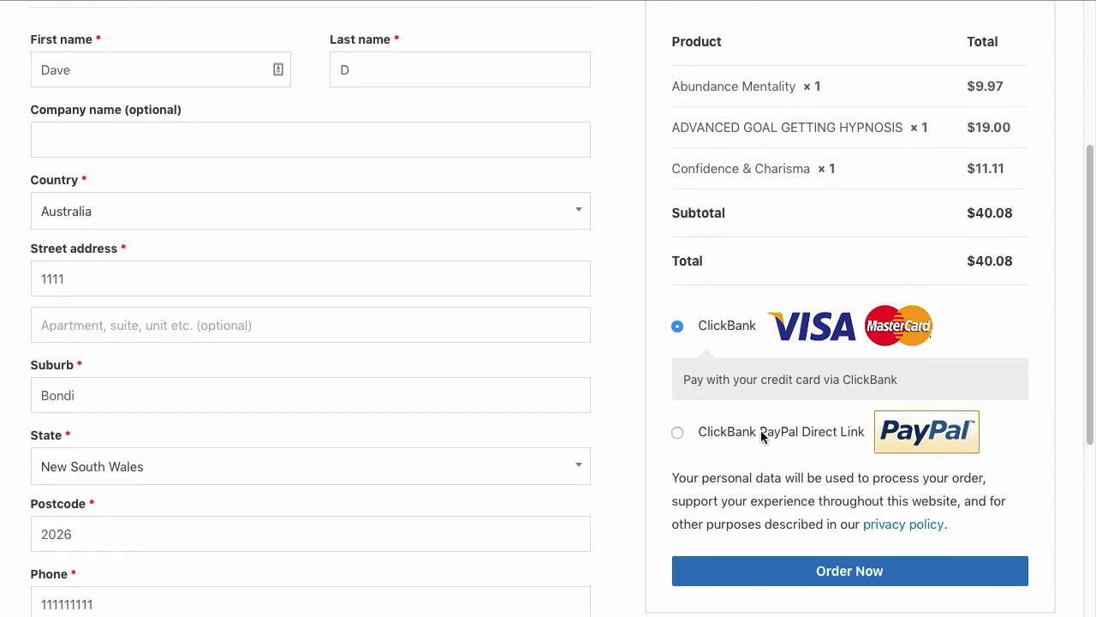
pyautogui.click(677, 432)
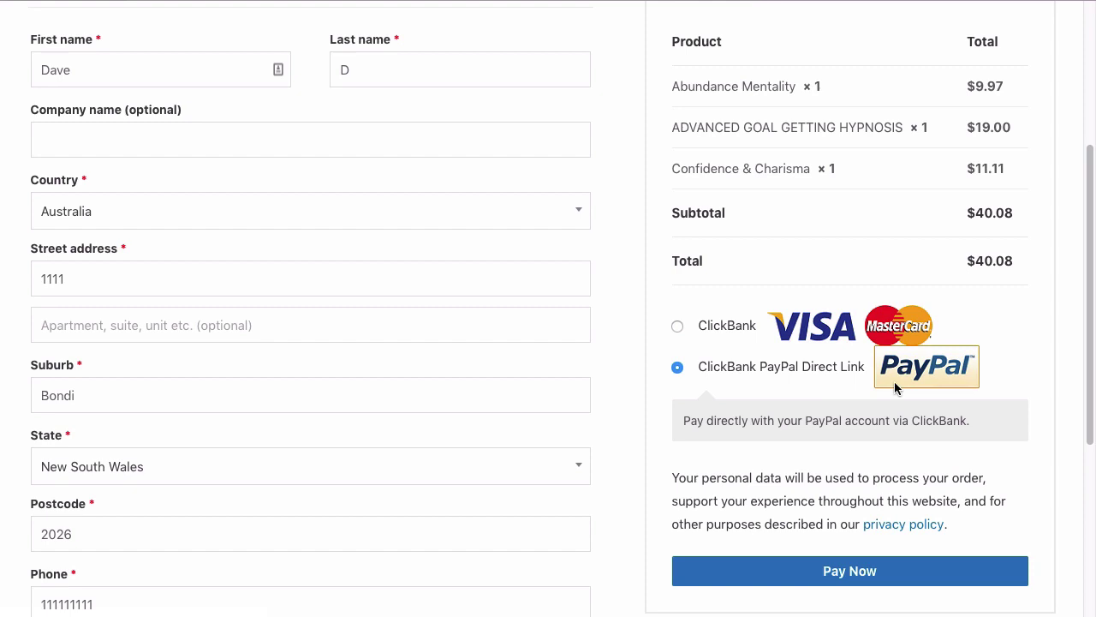
pyautogui.click(888, 575)
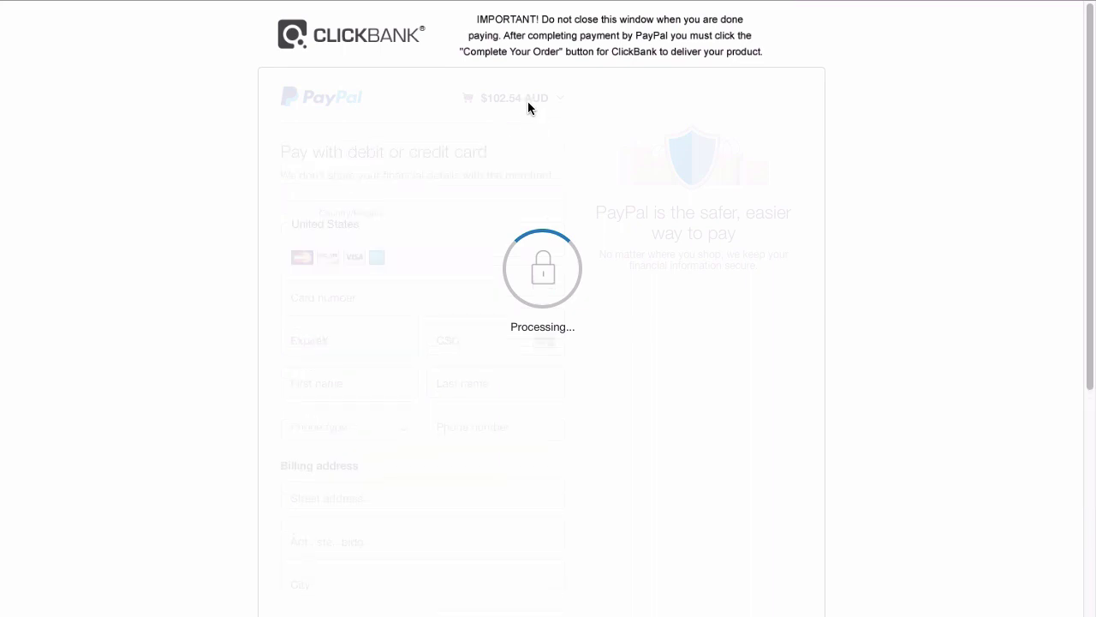
# - Expand and collapse the itemised summary of the $102.54 AUD PayPal order
pyautogui.scroll(-1, 455, 120)
pyautogui.scroll(1, 451, 110)
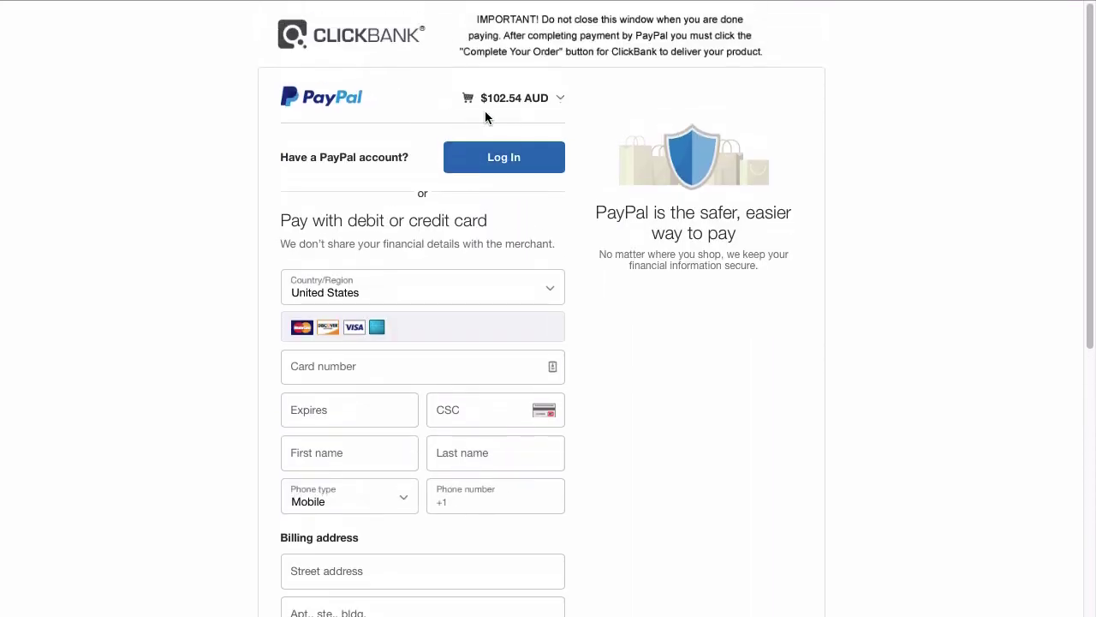
pyautogui.click(550, 100)
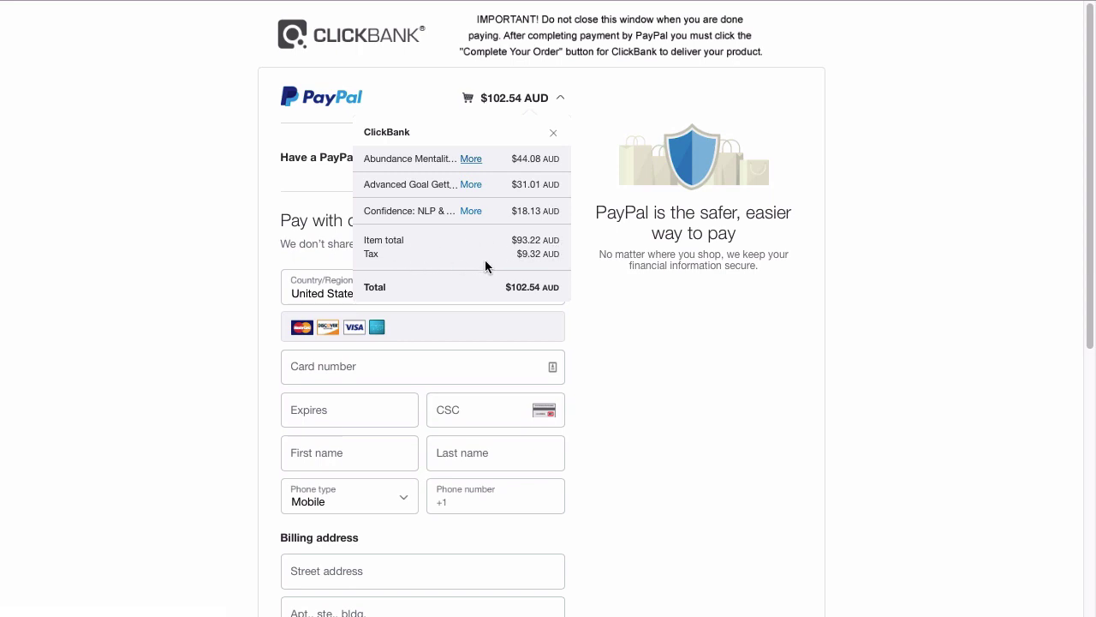
pyautogui.click(558, 101)
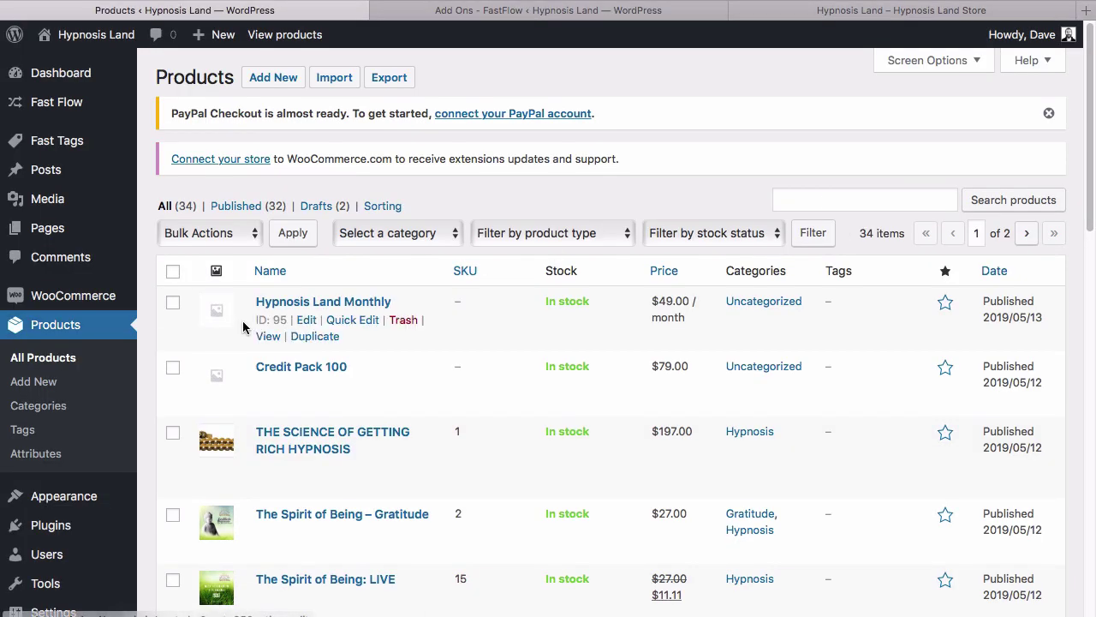
# - Scroll the WooCommerce product list to review each product's SKU against ClickBank item numbers
pyautogui.scroll(-2, 430, 360)
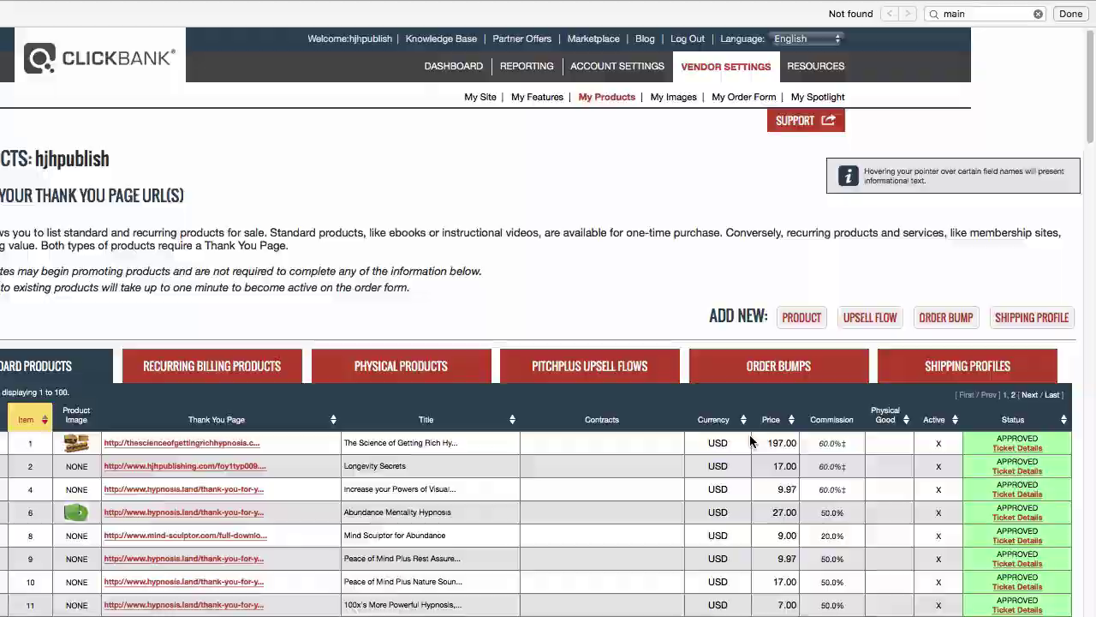
# - Return to the WordPress Products list showing SKU 1 THE SCIENCE OF GETTING RICH HYPNOSIS at $197.00
pyautogui.press('super+Tab')
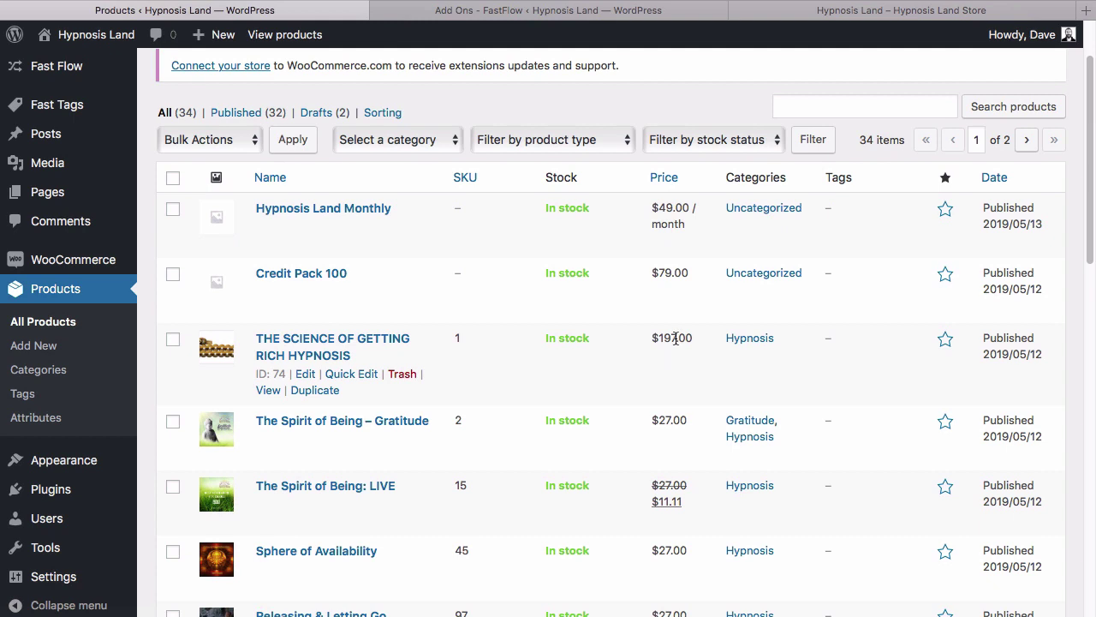
# - Check THE SCIENCE OF GETTING RICH HYPNOSIS's SKU in Quick Edit, then cancel without saving
pyautogui.click(350, 374)
pyautogui.click(610, 519)
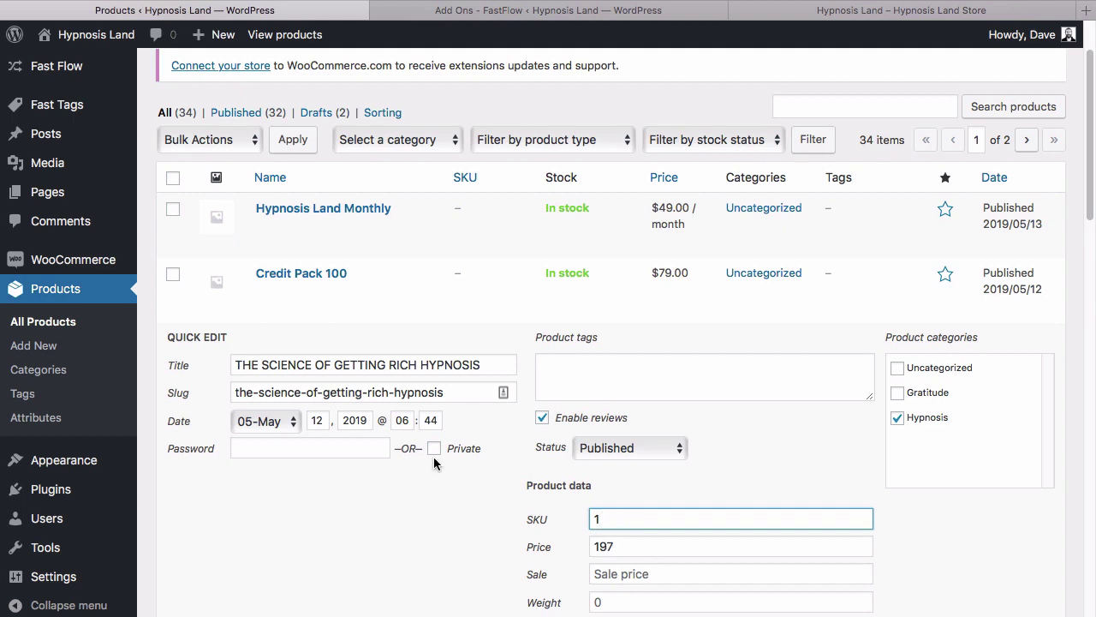
pyautogui.scroll(-5, 351, 468)
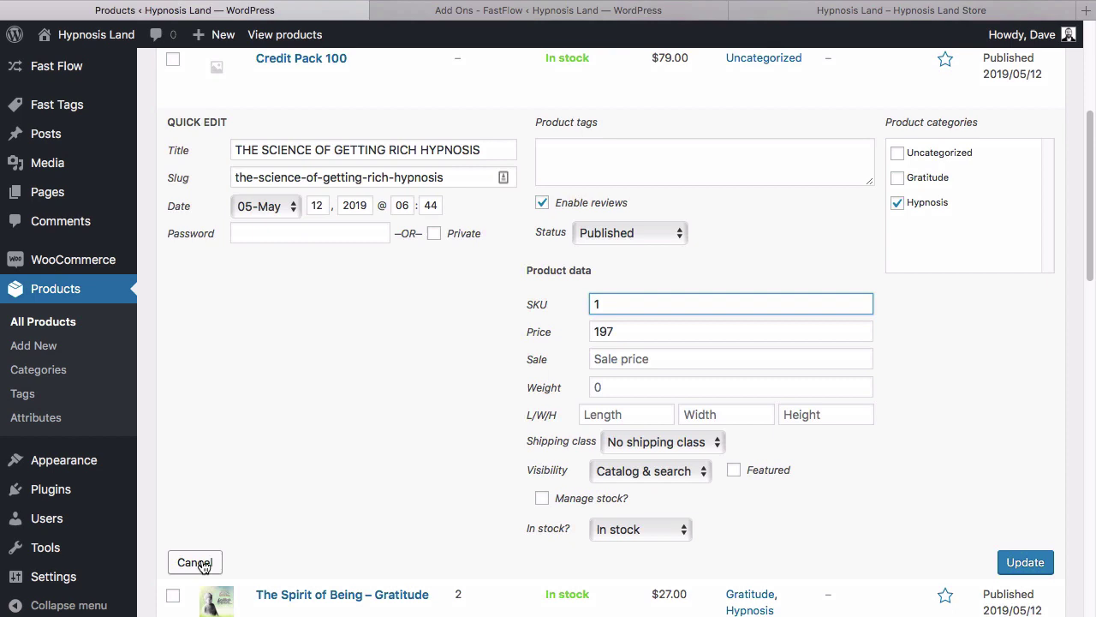
pyautogui.click(193, 565)
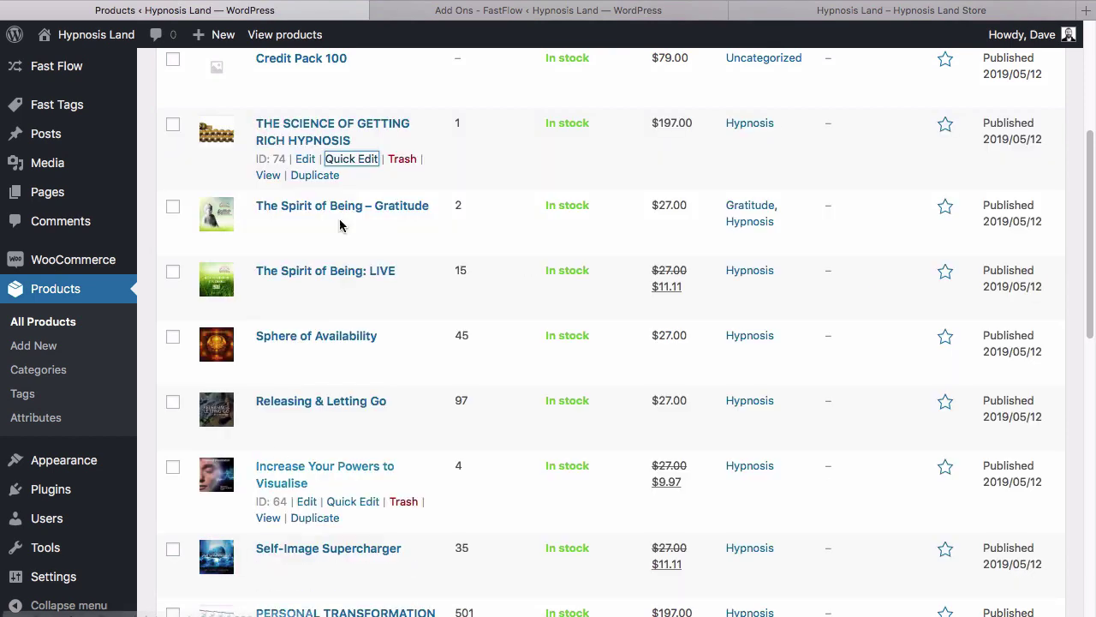
# - On the full edit page, inspect SKU 1, price 197 and the empty vtid, cbskin, cbfid fields
pyautogui.click(319, 159)
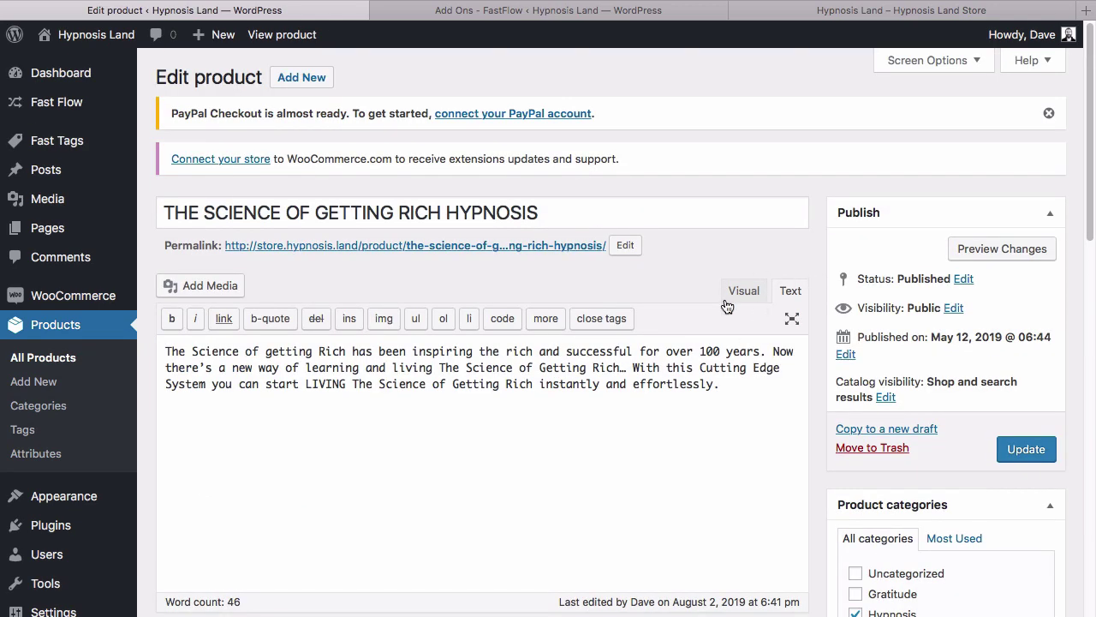
pyautogui.scroll(-5, 726, 301)
pyautogui.scroll(-2, 727, 301)
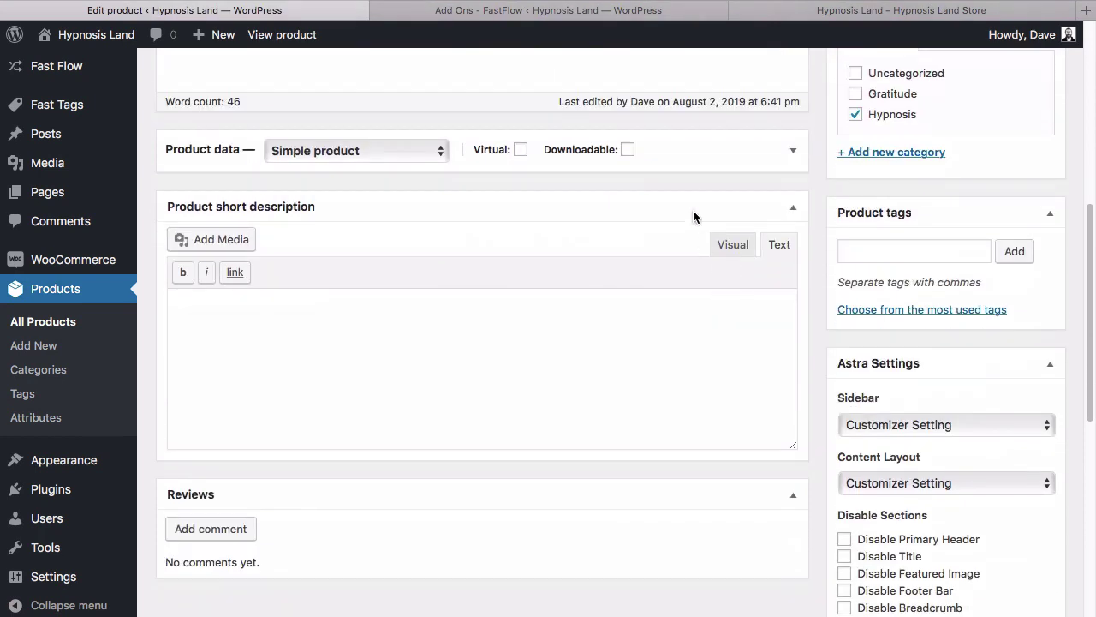
pyautogui.click(686, 153)
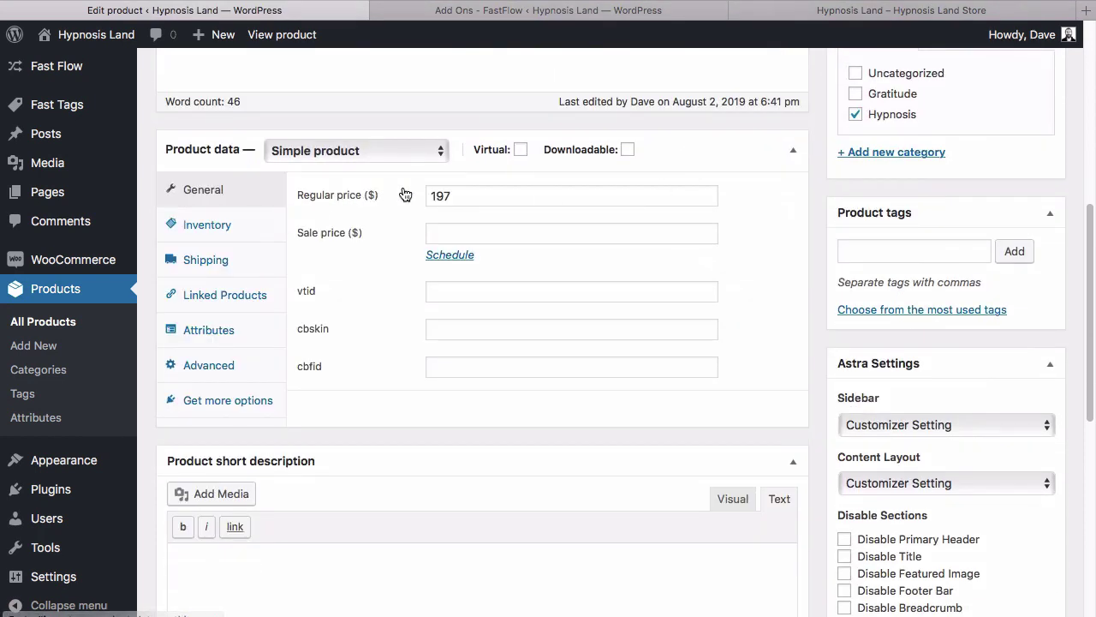
pyautogui.click(209, 228)
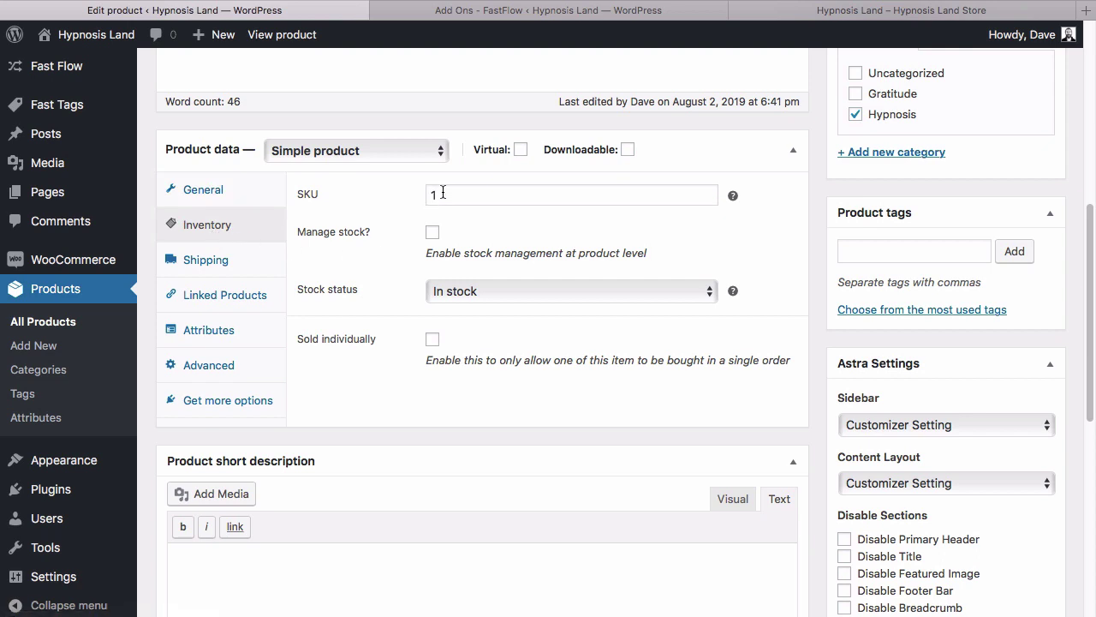
pyautogui.click(224, 197)
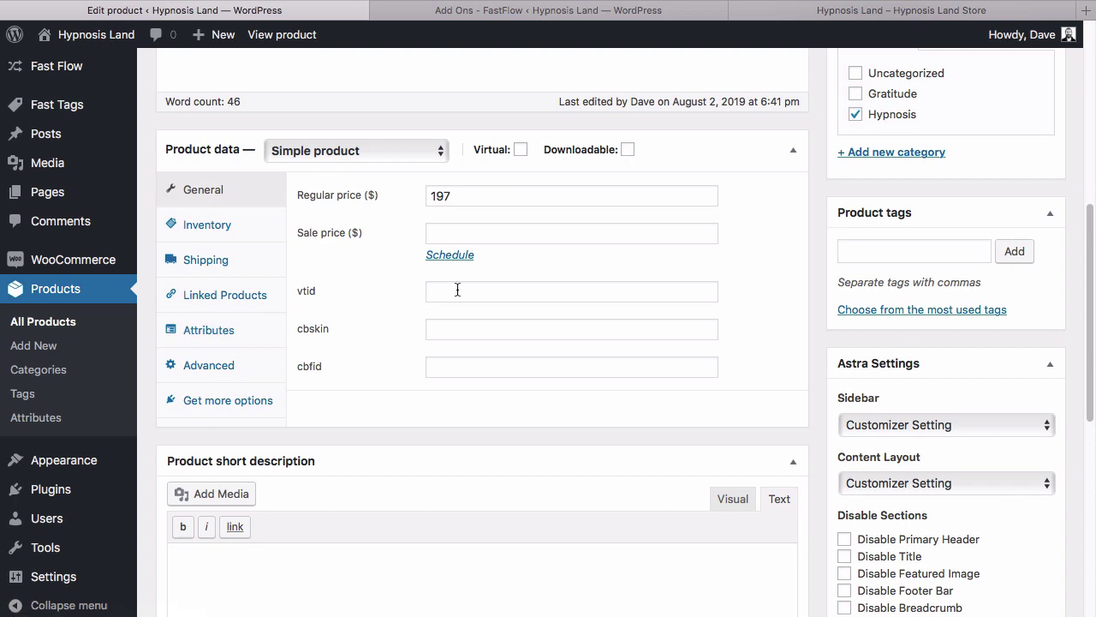
pyautogui.click(480, 331)
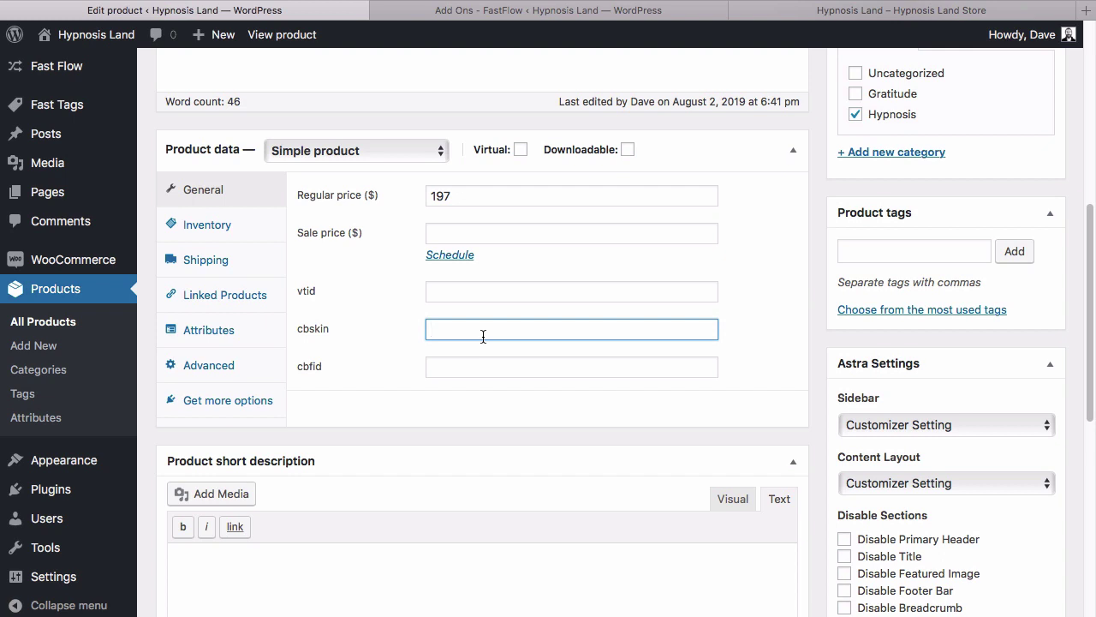
pyautogui.click(438, 368)
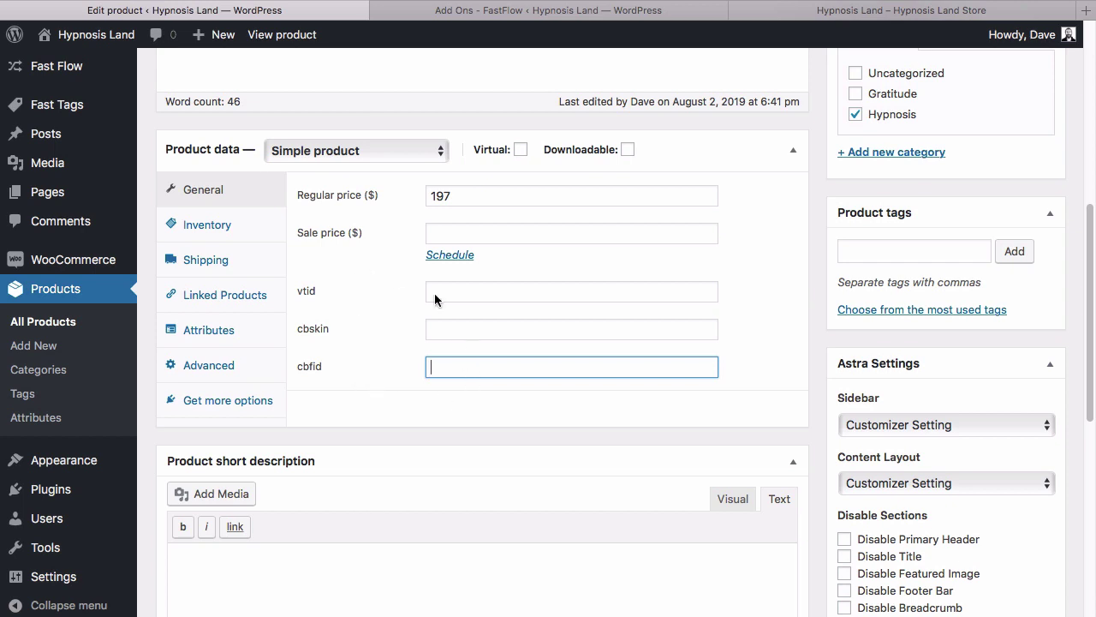
pyautogui.scroll(10, 401, 302)
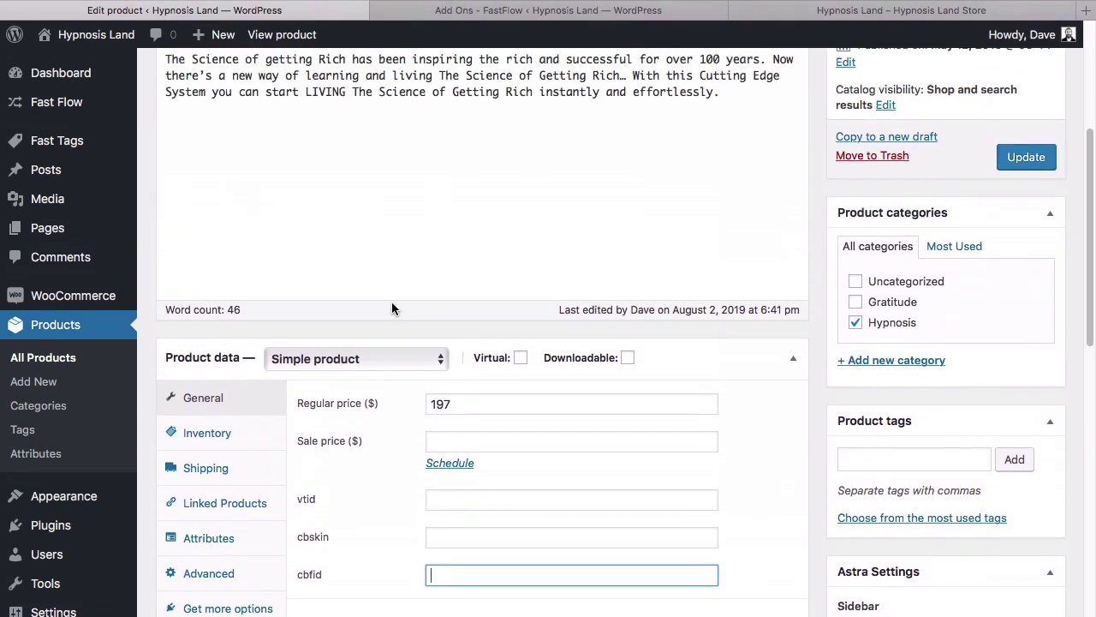
pyautogui.scroll(3, 432, 227)
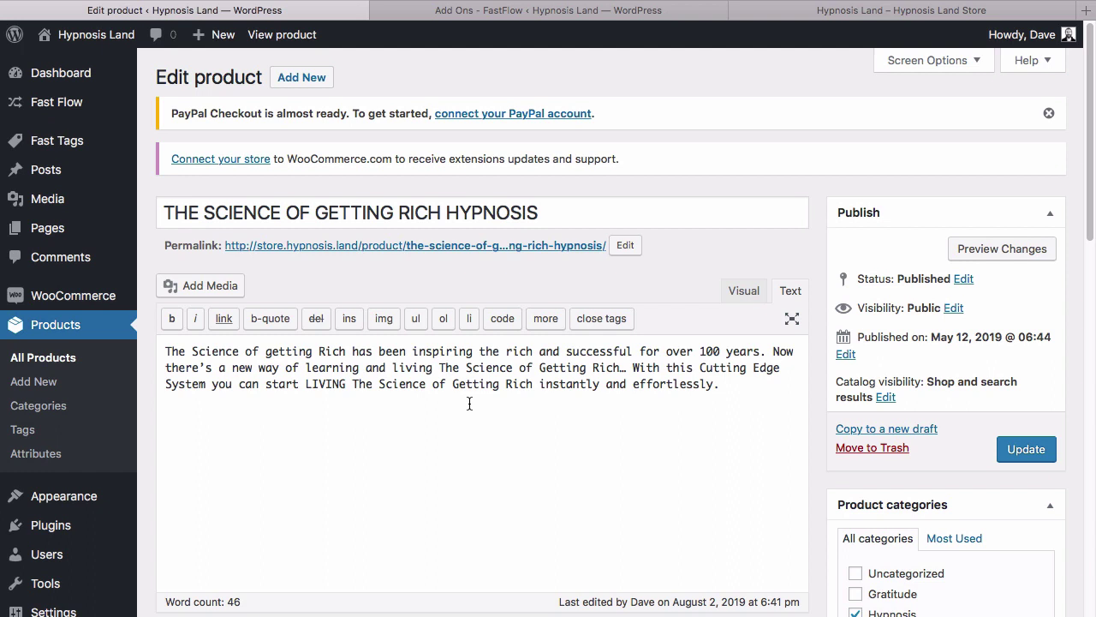
# - Copy the ClickBank gateway's IPN URL from WooCommerce payment settings and go to ClickBank's My Site page
pyautogui.scroll(-10, 469, 403)
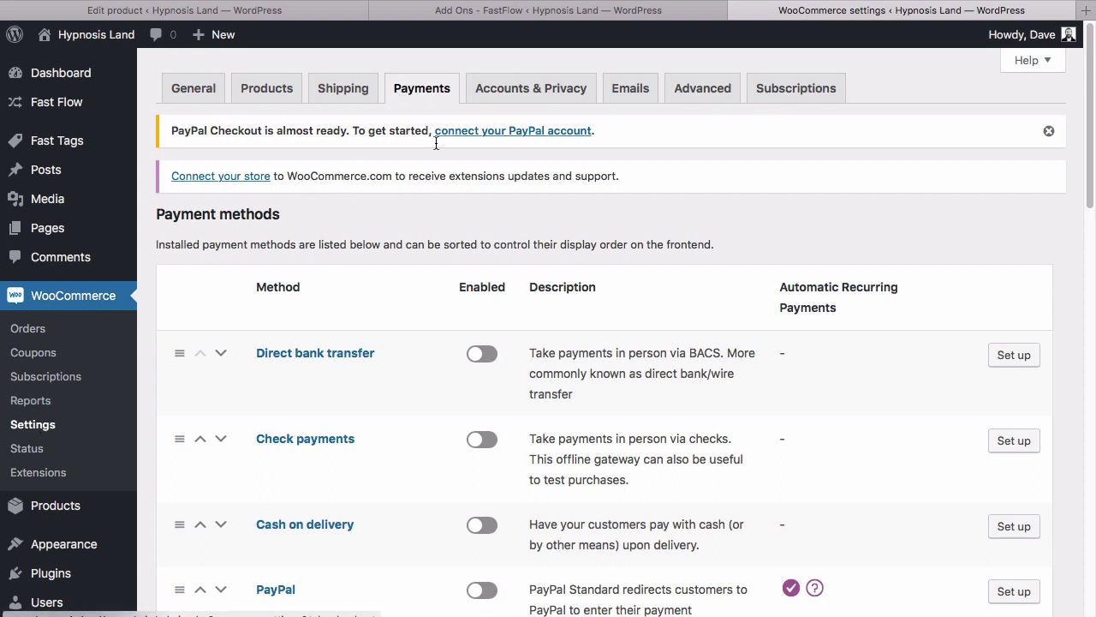
pyautogui.scroll(-5, 451, 197)
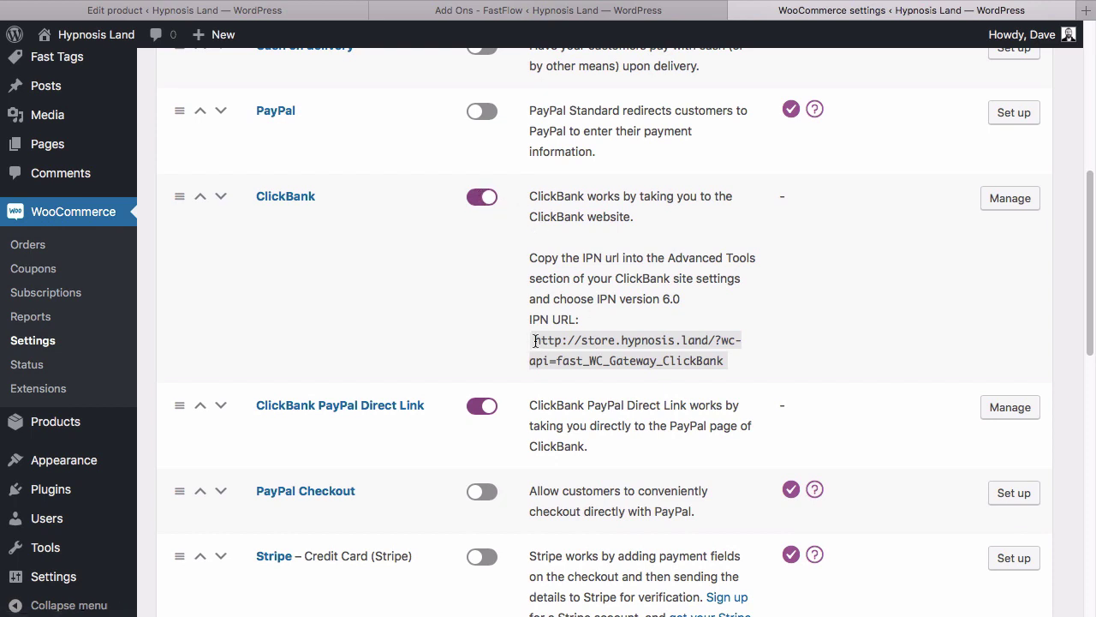
pyautogui.moveTo(535, 340); pyautogui.dragTo(722, 353)
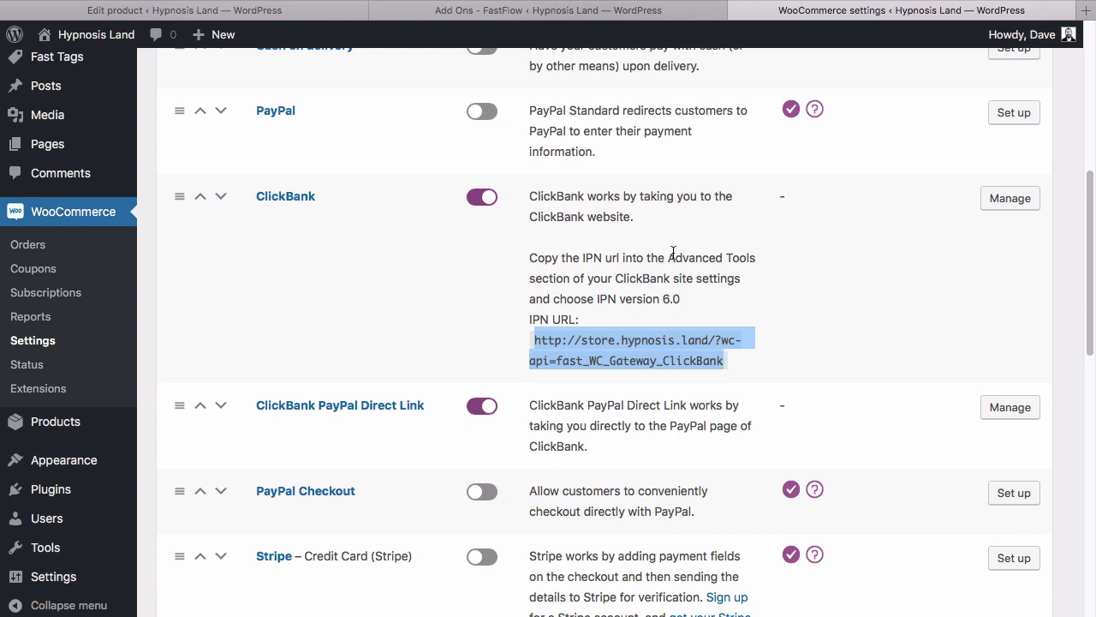
pyautogui.press('super+Tab')
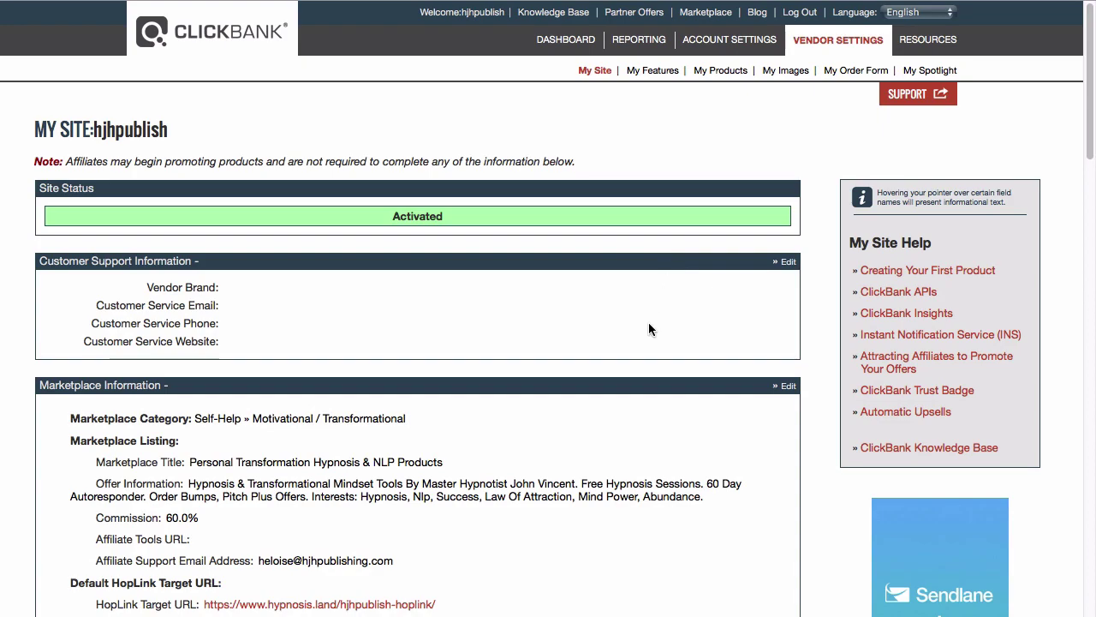
# - Review the two verified fastmember Instant Notification URLs under ClickBank's Advanced Tools
pyautogui.scroll(-5, 648, 322)
pyautogui.scroll(5, 648, 331)
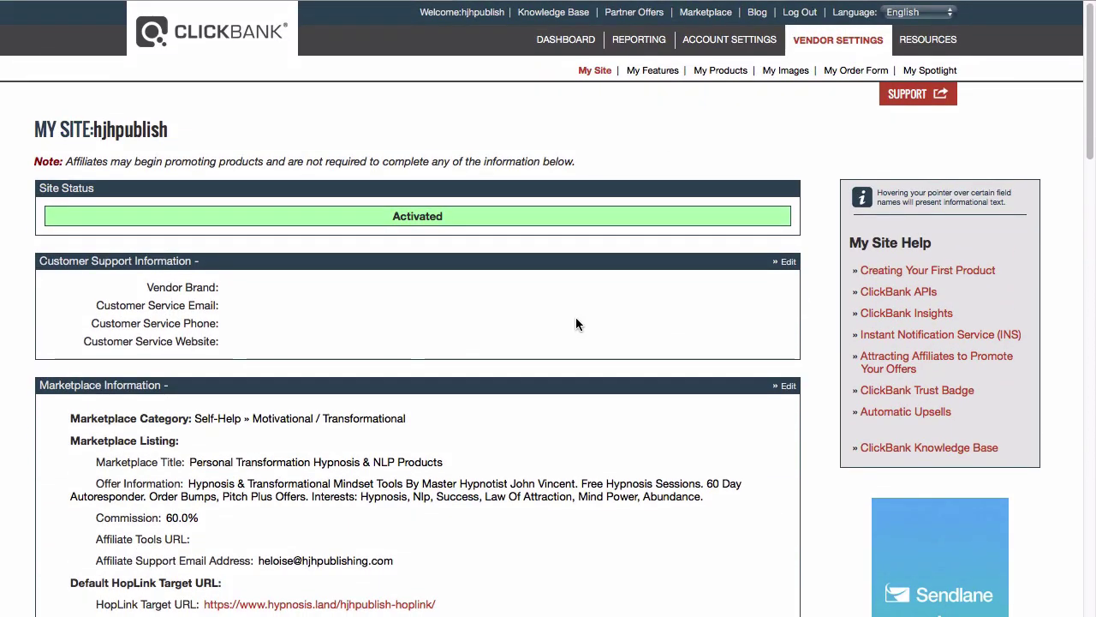
pyautogui.scroll(-5, 576, 321)
pyautogui.scroll(-12, 575, 324)
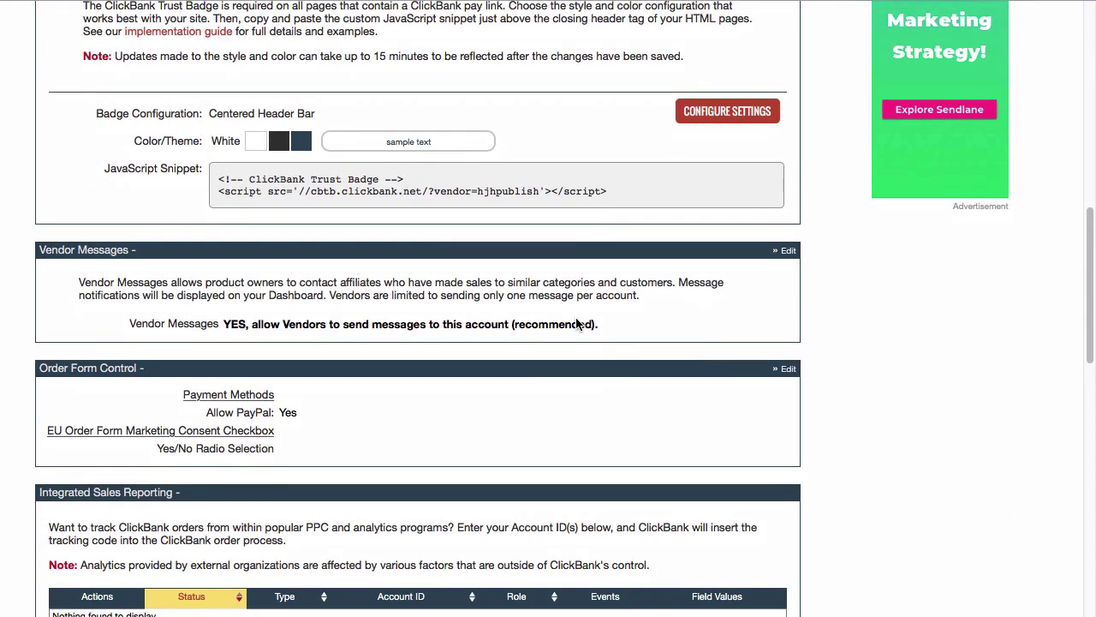
pyautogui.scroll(-11, 578, 324)
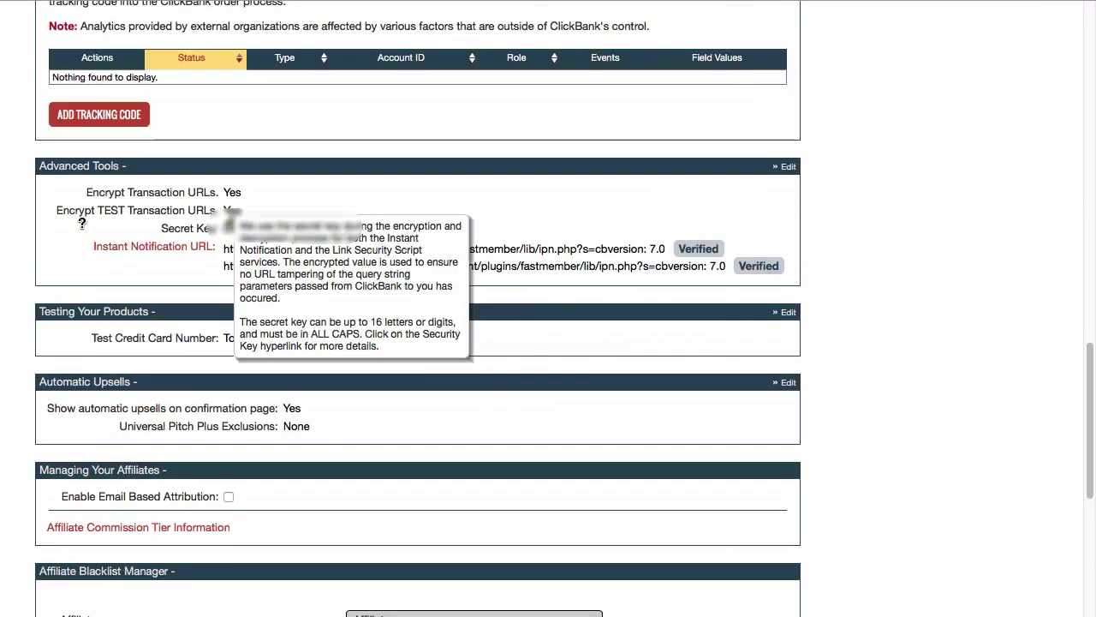
pyautogui.moveTo(113, 238)
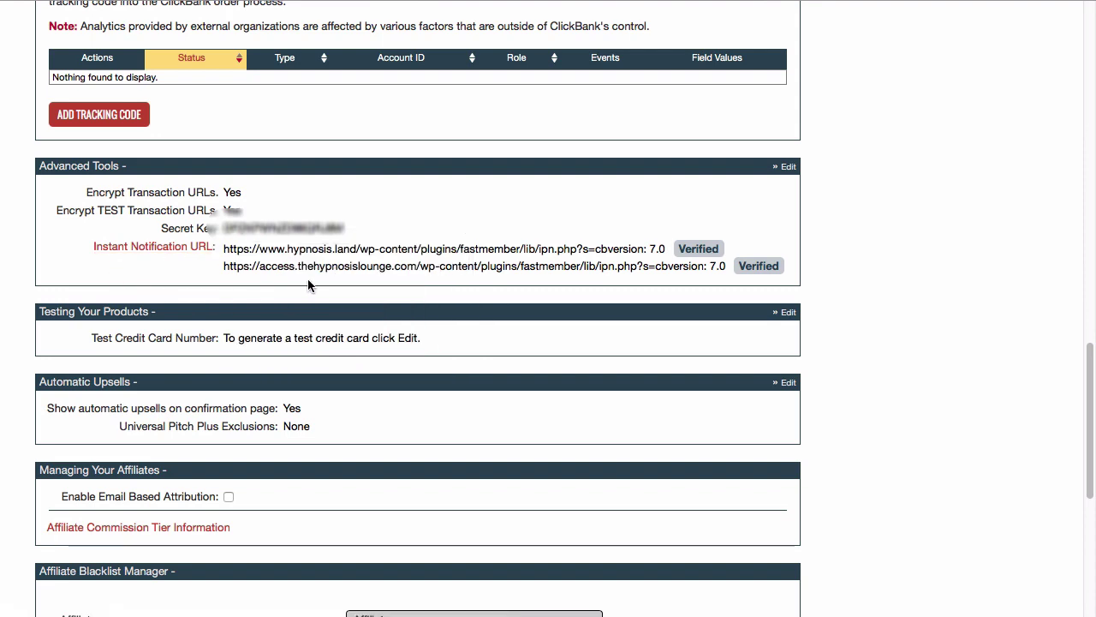
pyautogui.moveTo(184, 252)
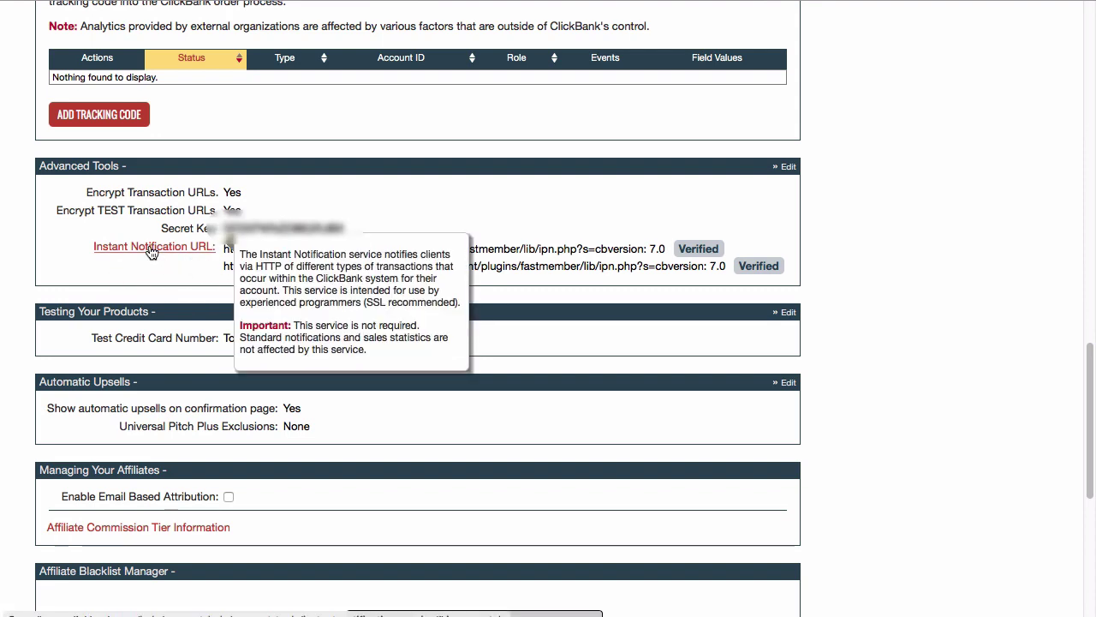